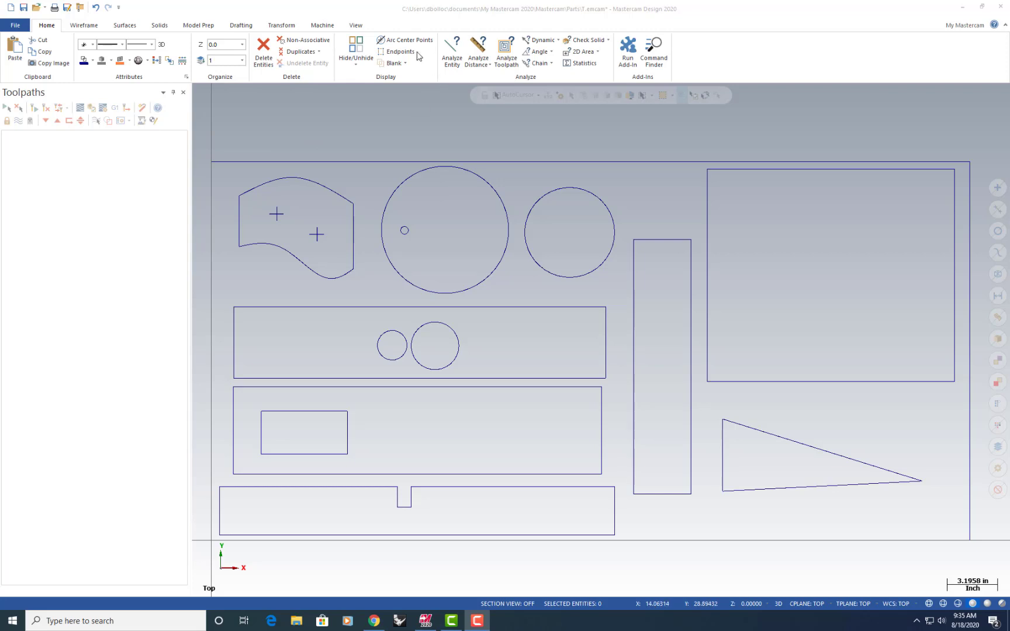
# Add a default router machine group to the part and return to the toolpath tools
pyautogui.click(322, 26)
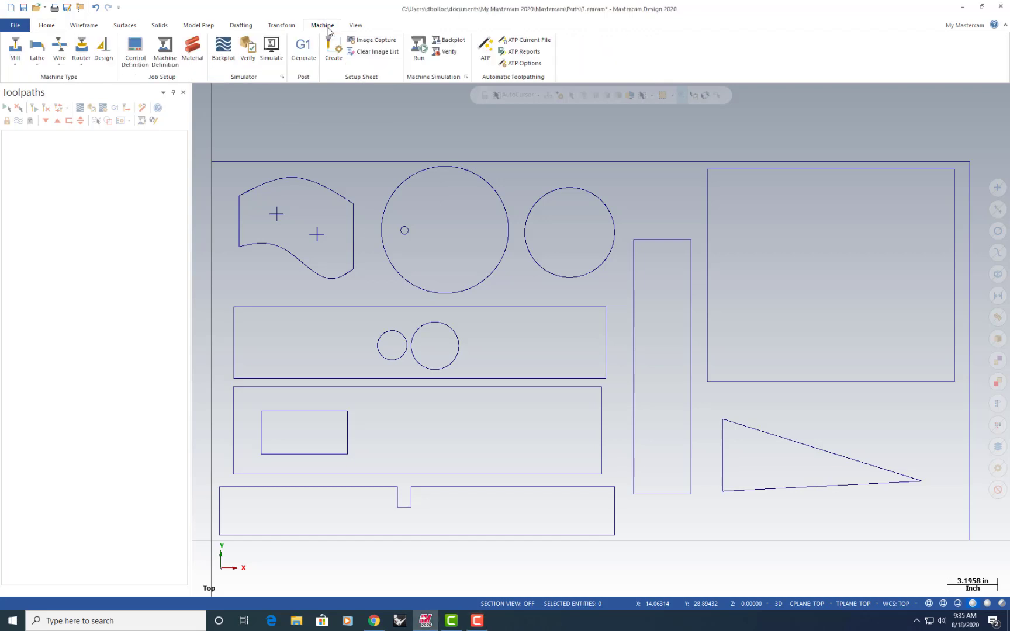
pyautogui.click(81, 56)
pyautogui.click(96, 90)
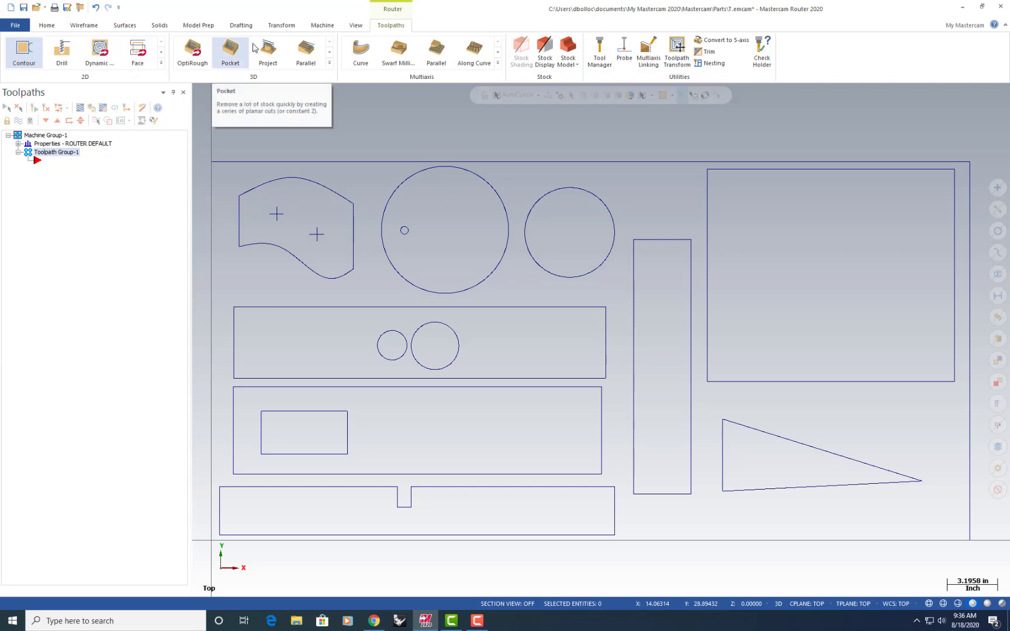
pyautogui.click(354, 25)
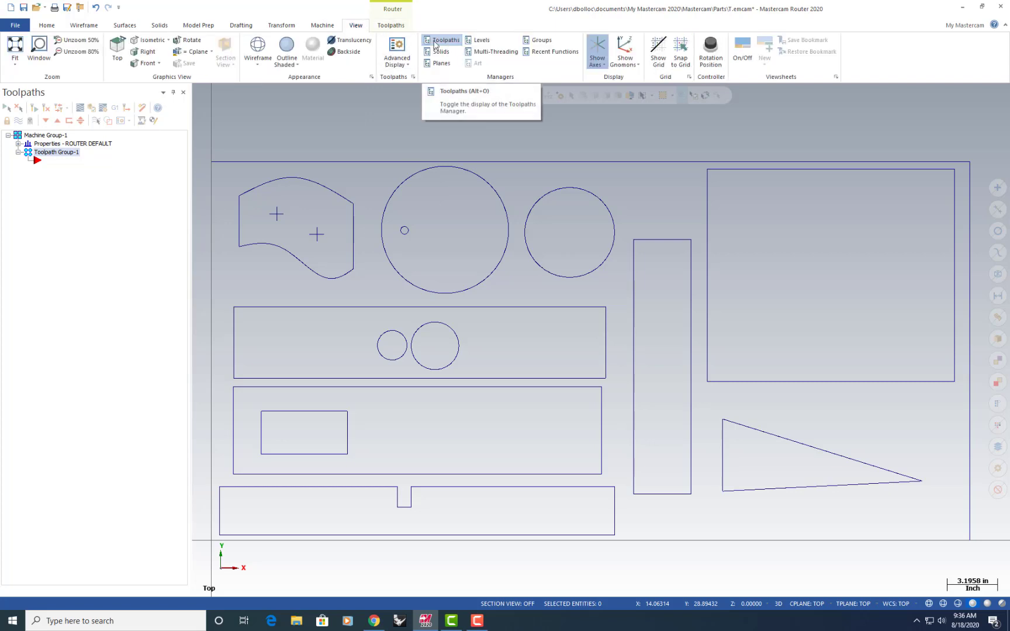
pyautogui.click(391, 25)
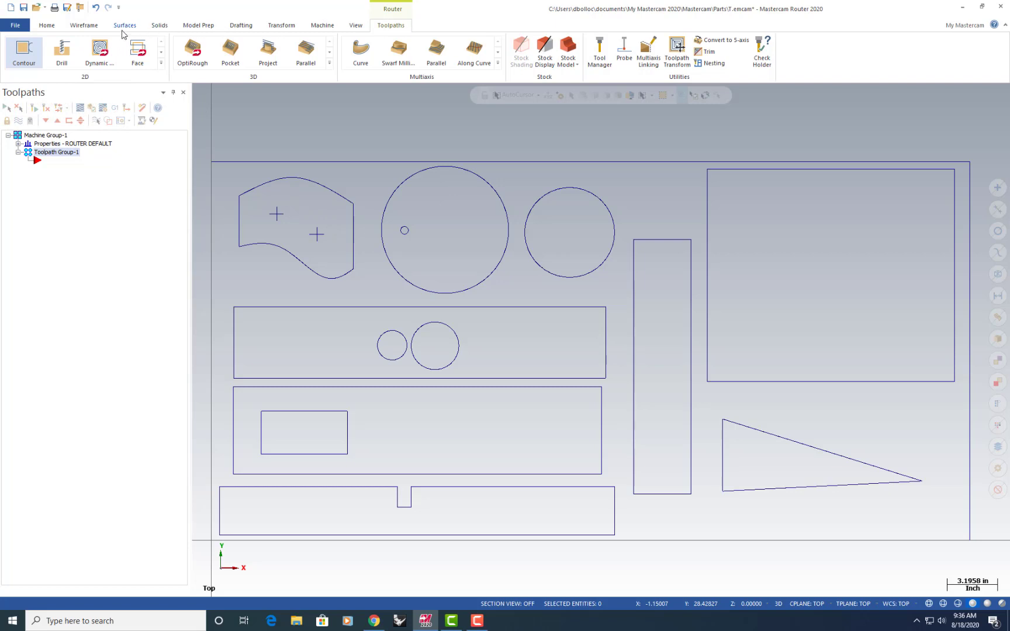
# Start a drill toolpath on the two points in the curved part and the small hole in the largest circle
pyautogui.click(60, 56)
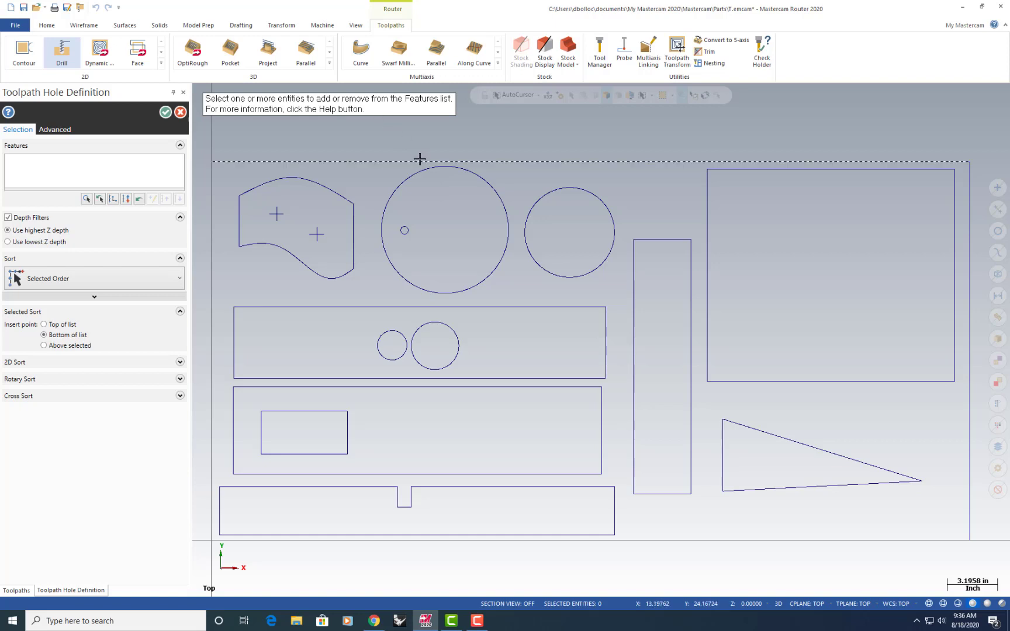
pyautogui.click(280, 223)
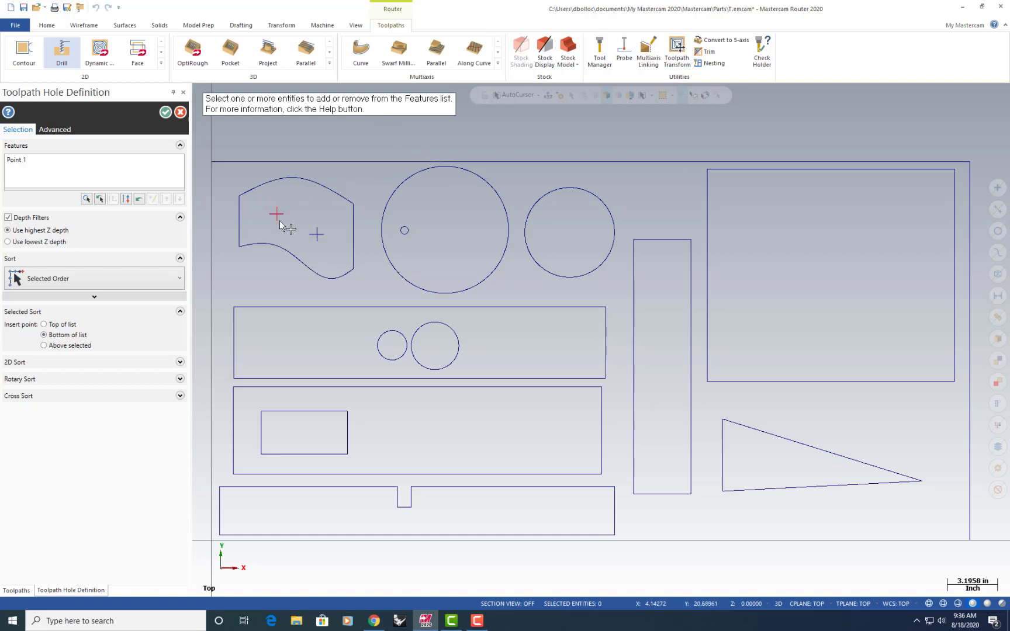
pyautogui.click(323, 240)
pyautogui.click(405, 232)
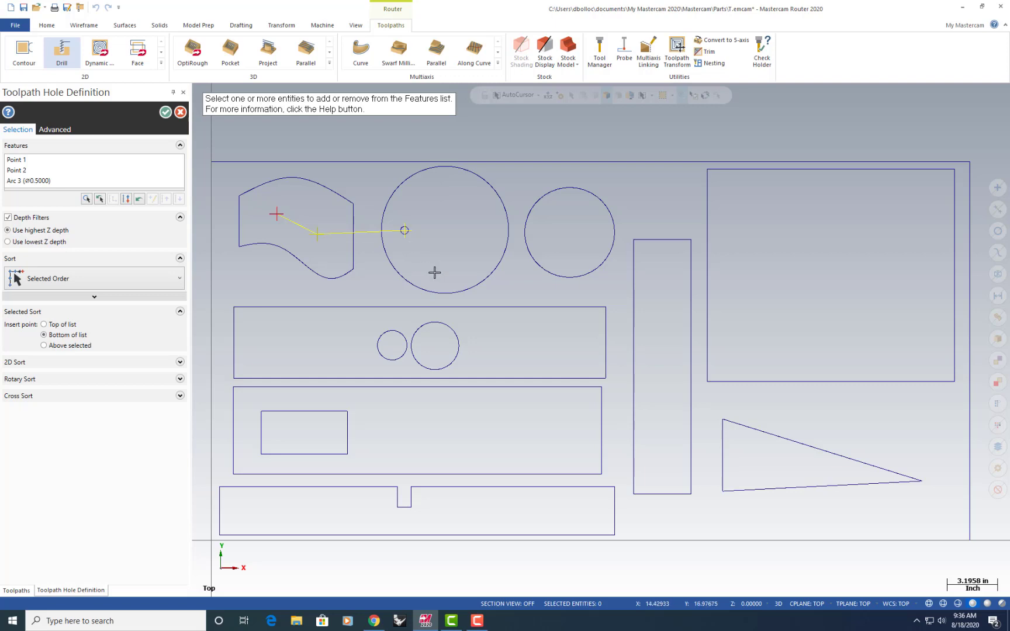
pyautogui.click(166, 113)
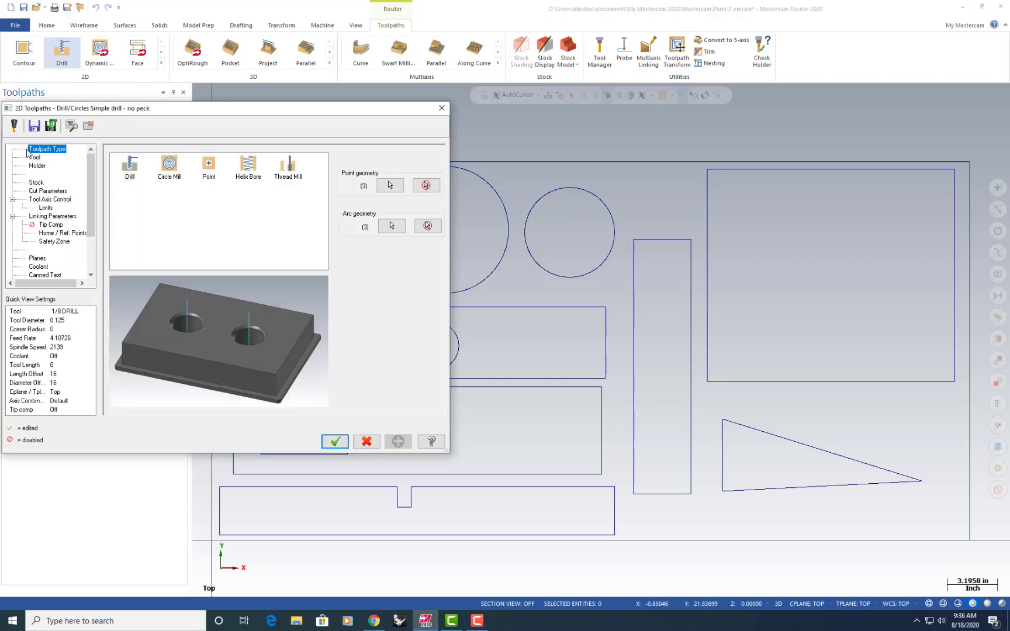
# Assign the 1/4" down cut spiral, tool 4, from the tool library to the drill toolpath
pyautogui.click(35, 157)
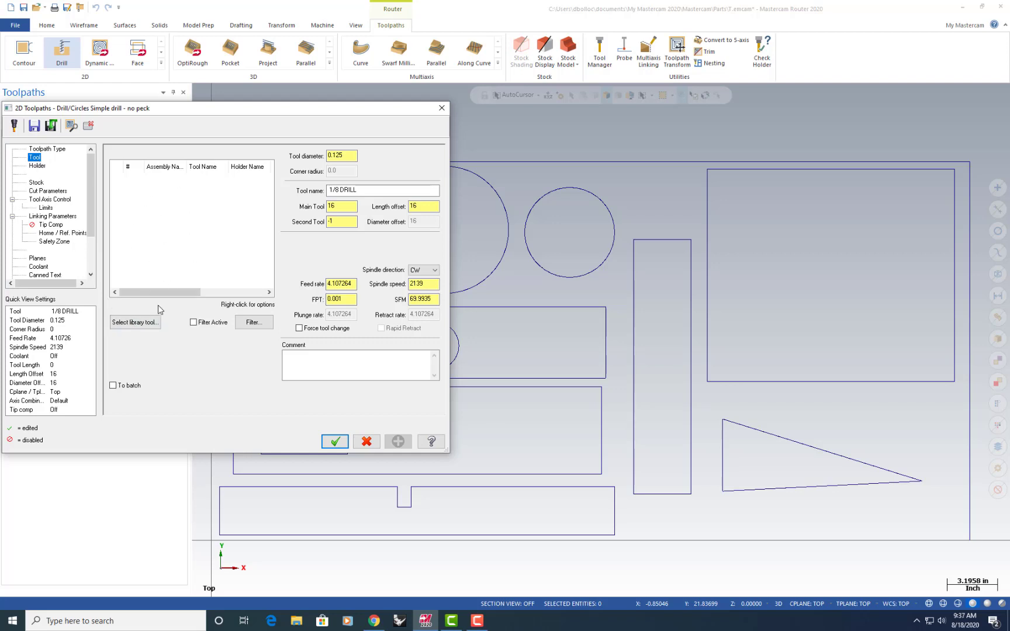
pyautogui.click(130, 323)
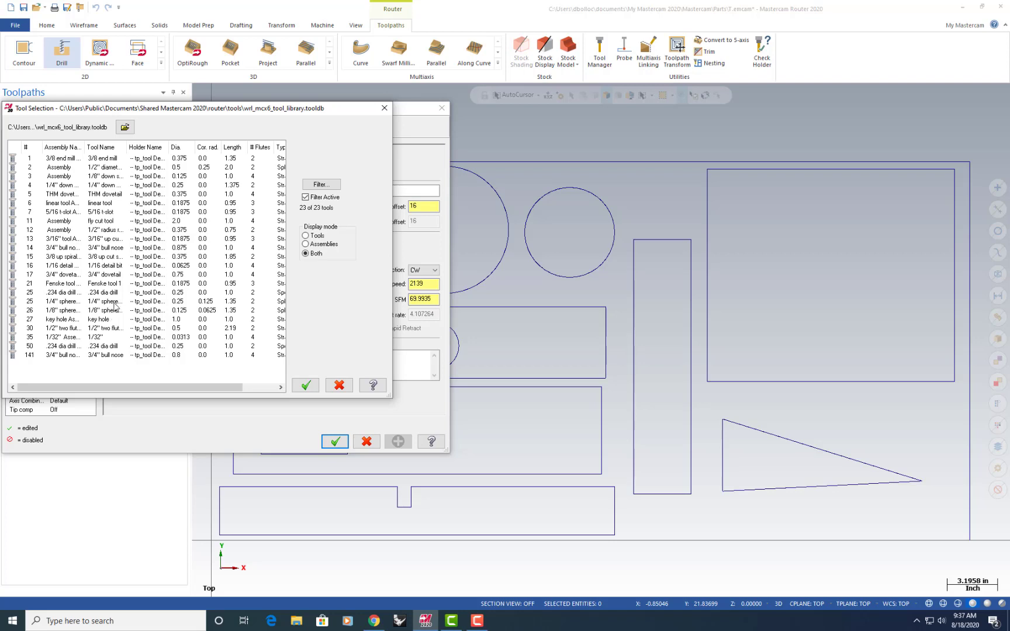
pyautogui.click(69, 187)
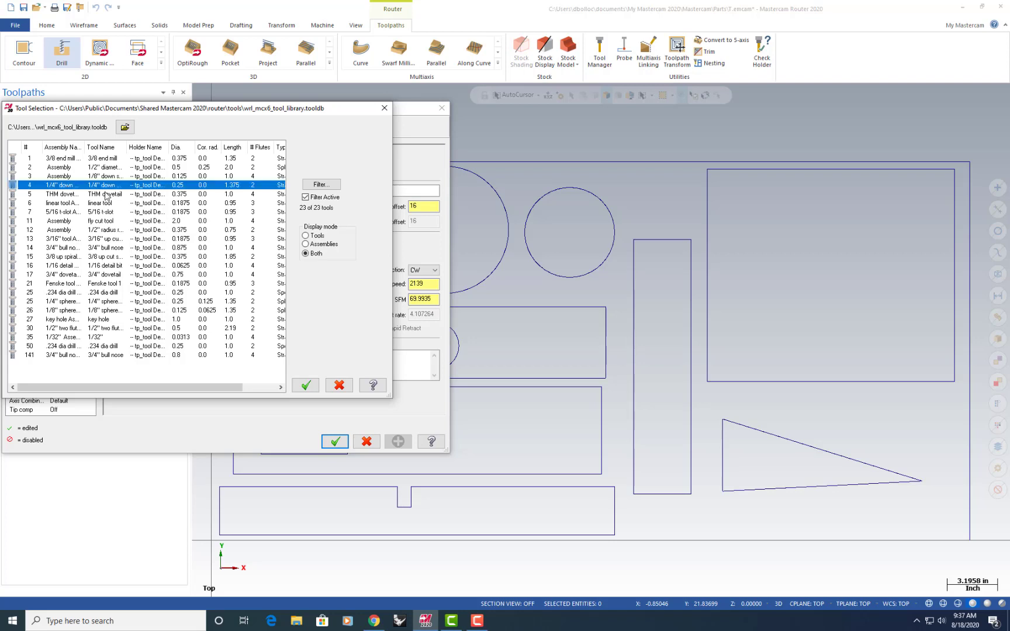
pyautogui.click(304, 386)
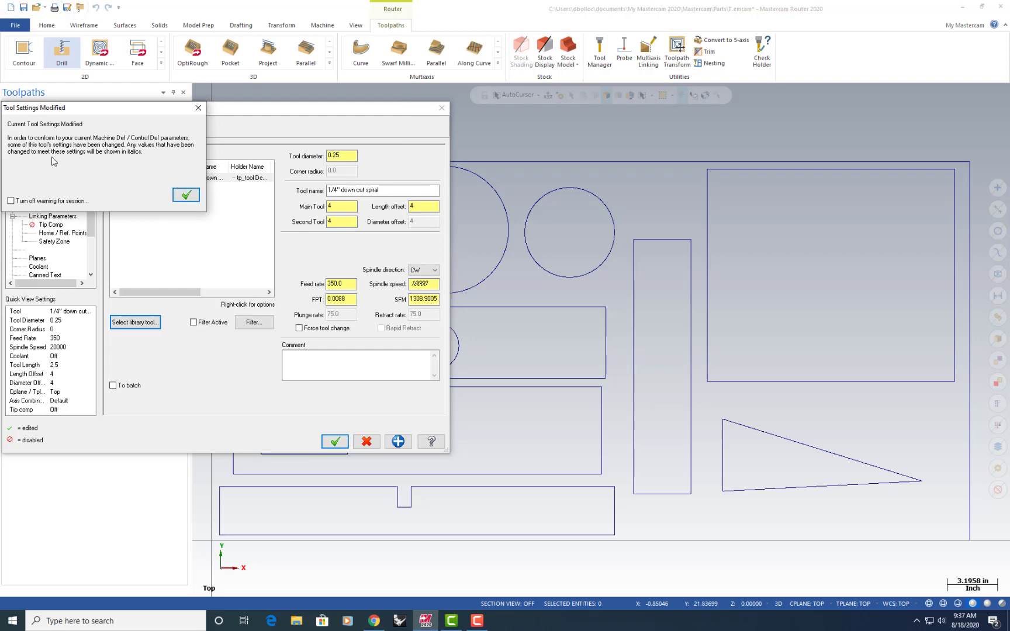
pyautogui.click(185, 197)
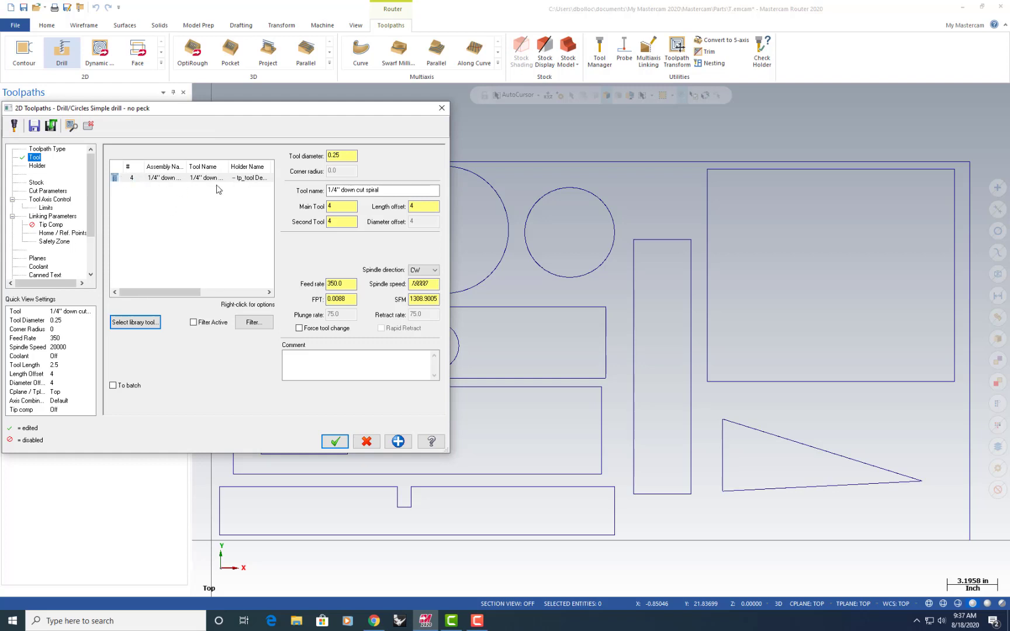
# Edit the drilling depth in the linking parameters and generate the drill toolpath
pyautogui.click(47, 216)
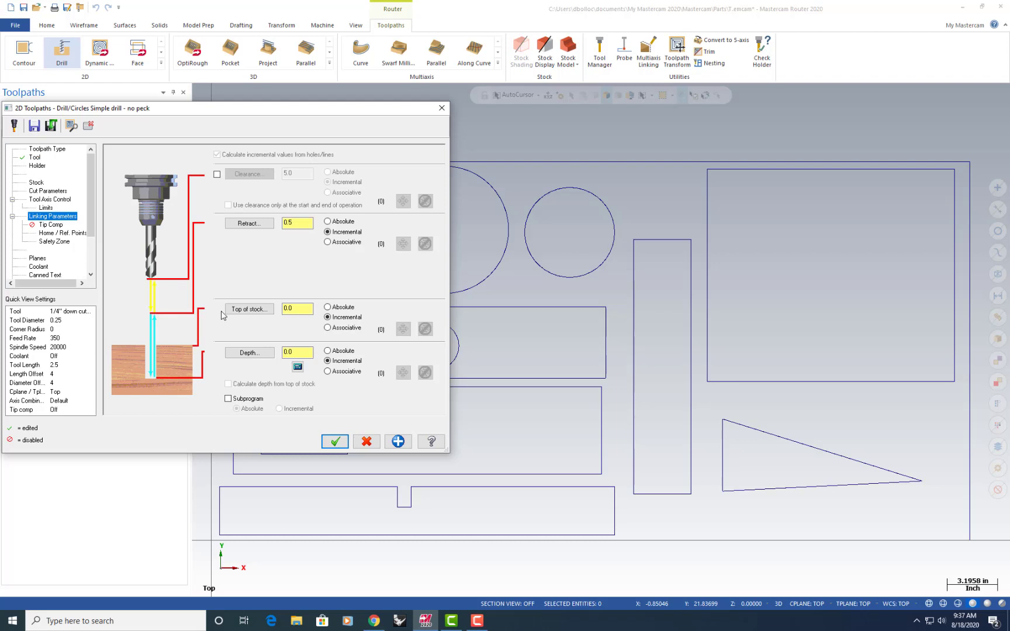
pyautogui.doubleClick(312, 352)
pyautogui.click(335, 440)
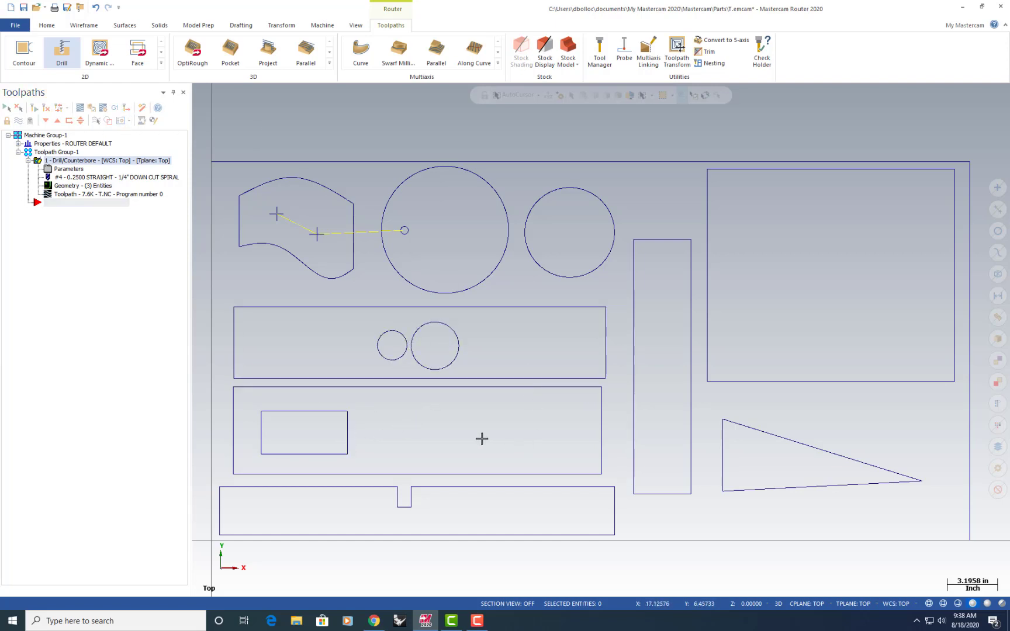
# Start a contour toolpath on the small inner rectangle and the smaller of the two adjacent circles, reversing both chains to run counterclockwise
pyautogui.click(27, 47)
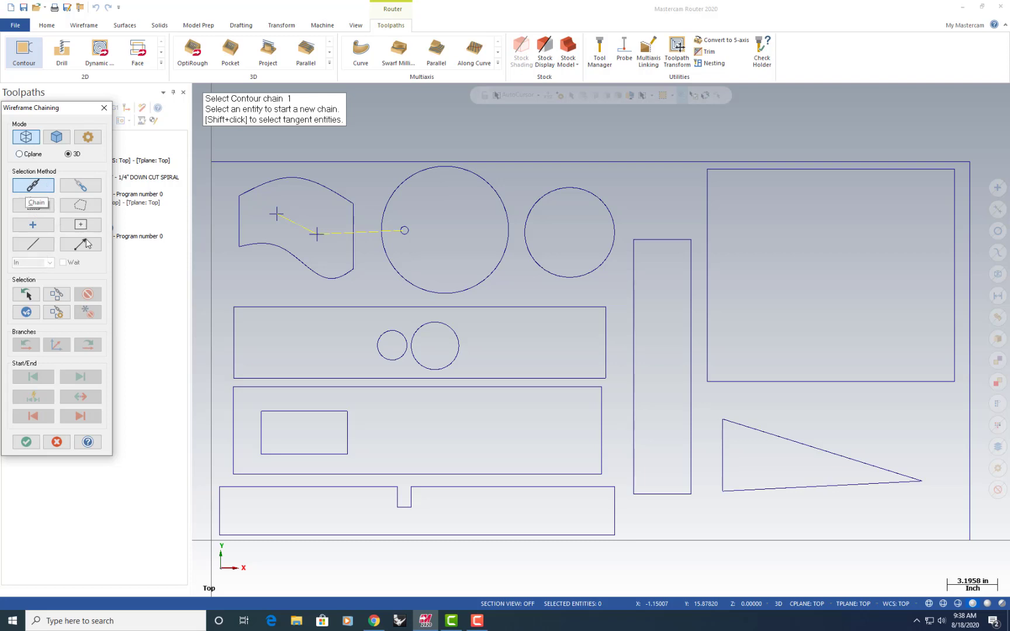
pyautogui.click(257, 448)
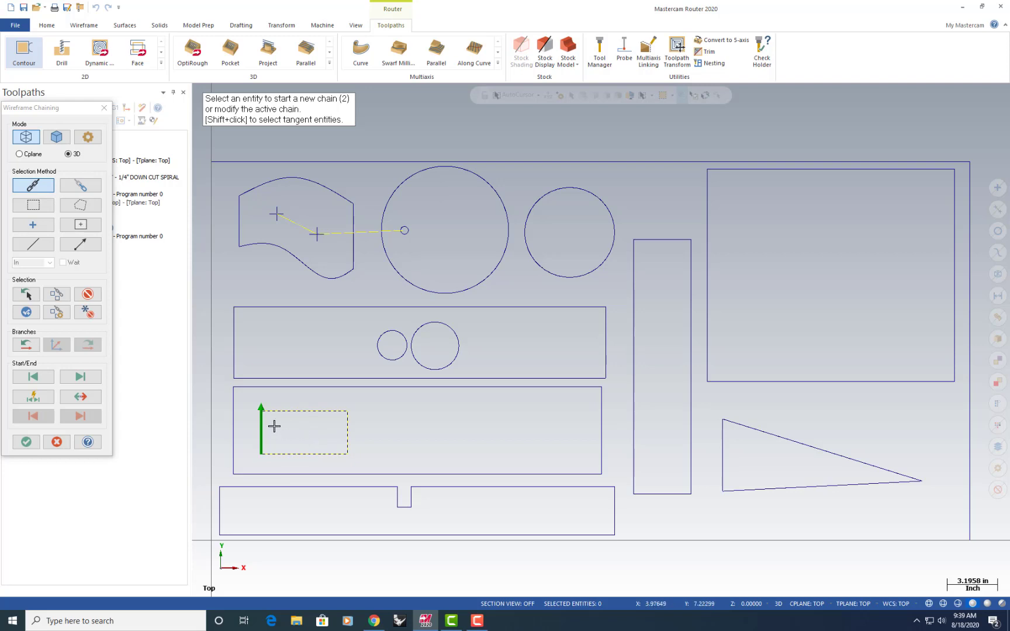
pyautogui.click(94, 402)
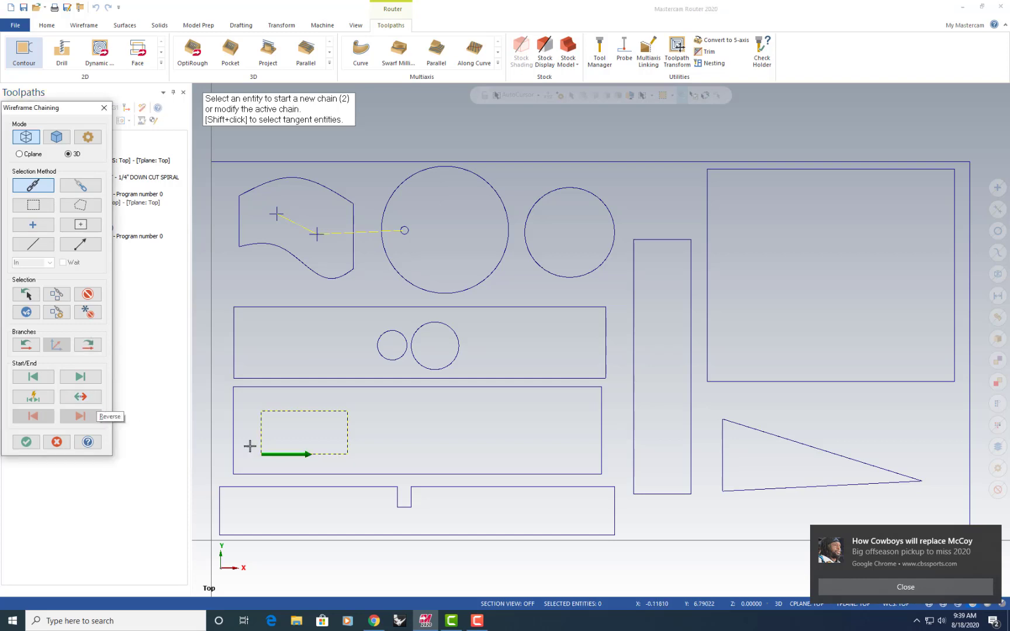
pyautogui.click(896, 588)
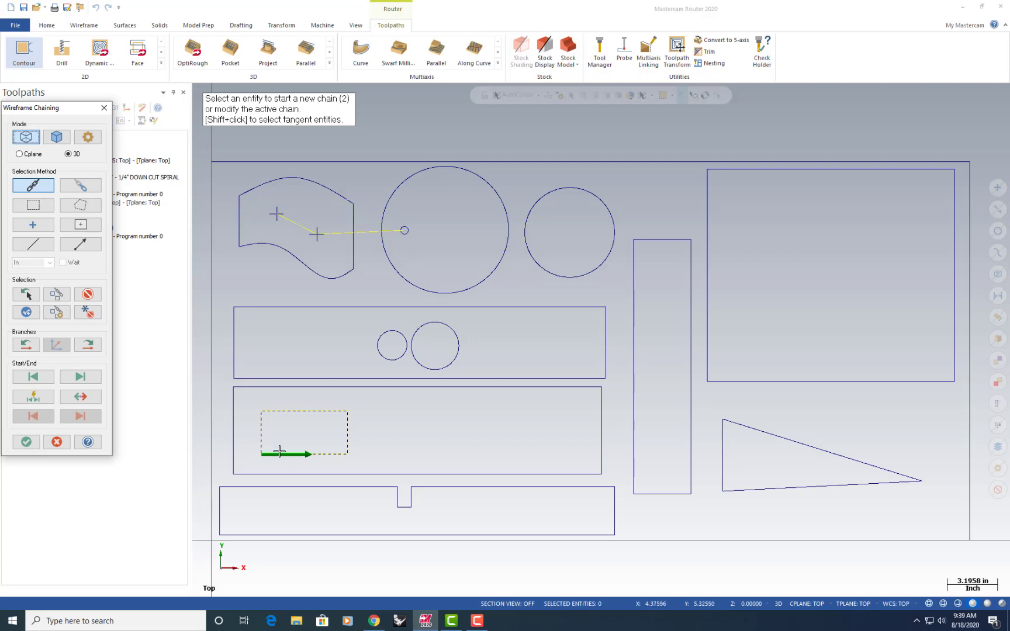
pyautogui.click(383, 359)
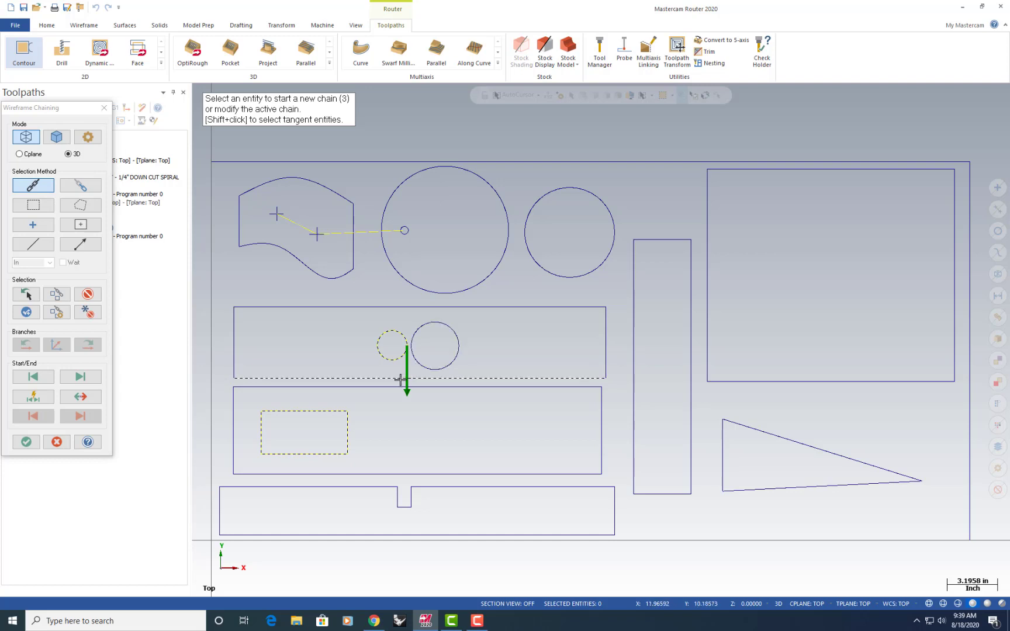
pyautogui.click(88, 400)
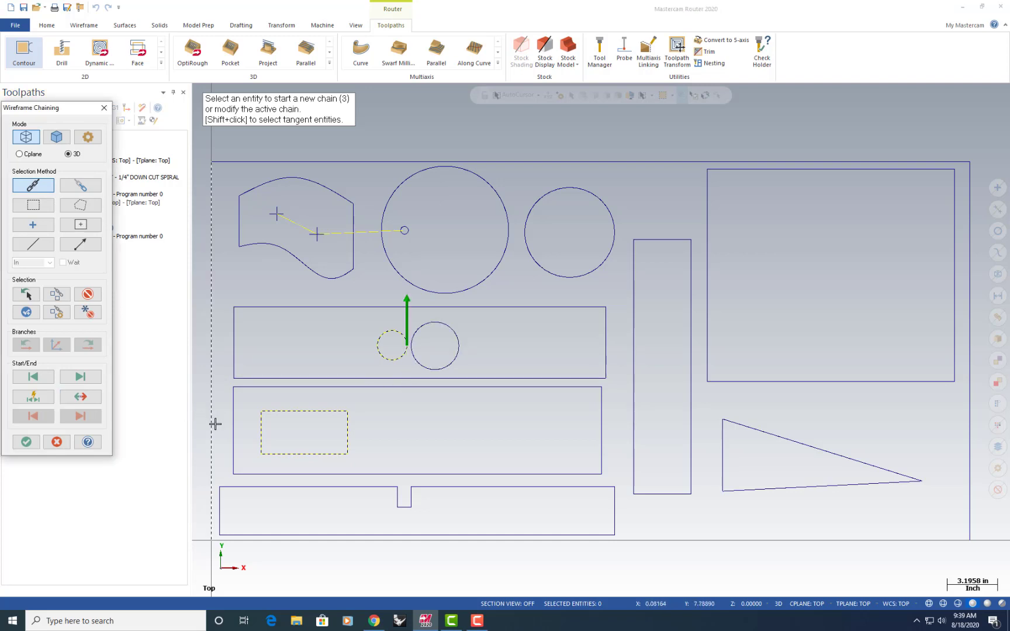
pyautogui.click(25, 442)
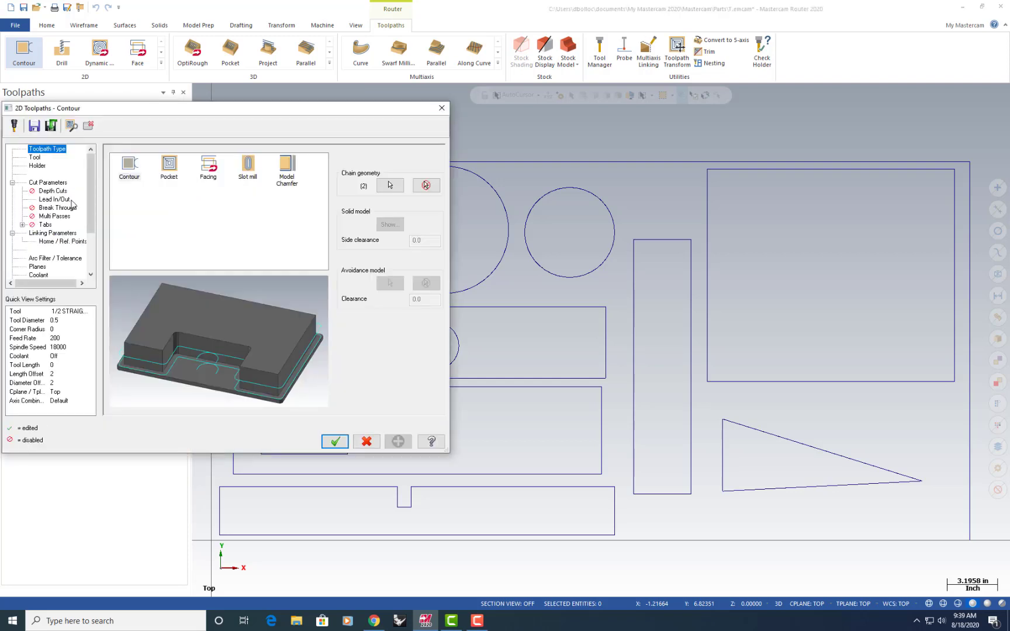
# Assign the 3/8 end mill, tool 1, from the tool library to the contour toolpath
pyautogui.click(34, 158)
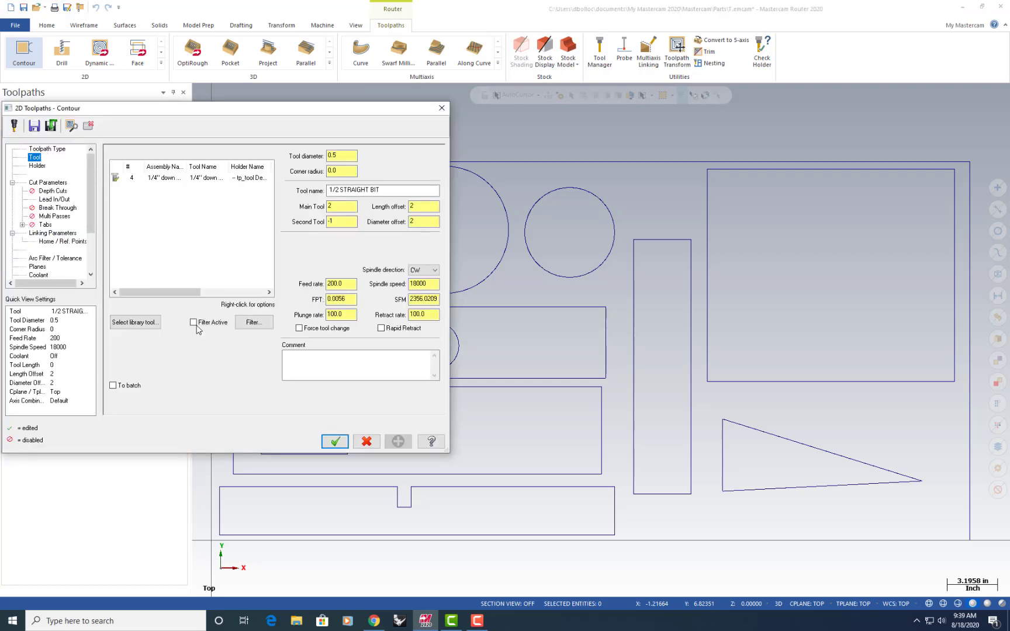
pyautogui.click(143, 327)
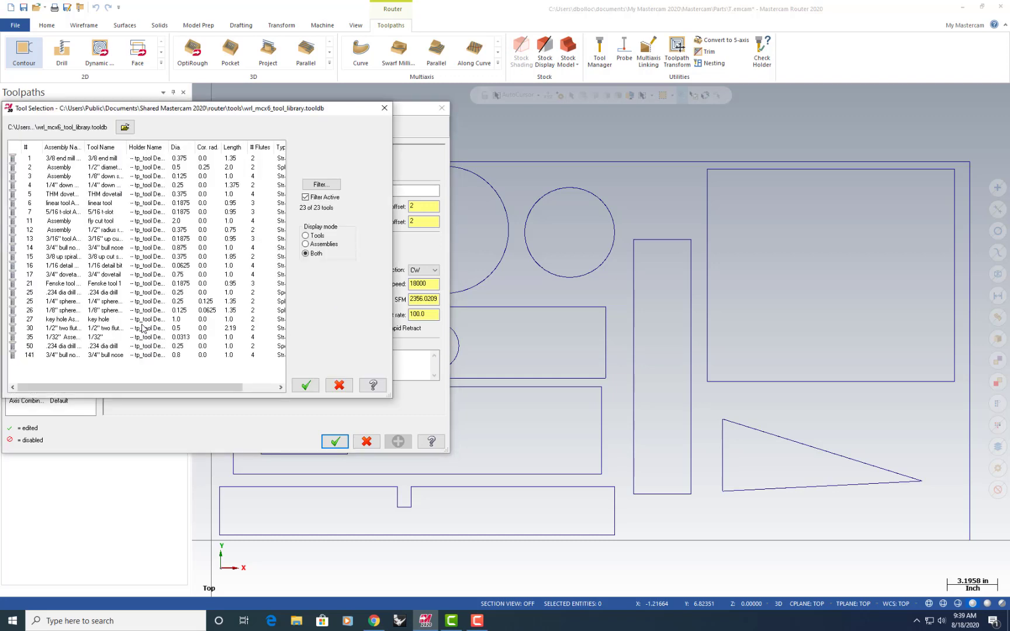
pyautogui.click(109, 160)
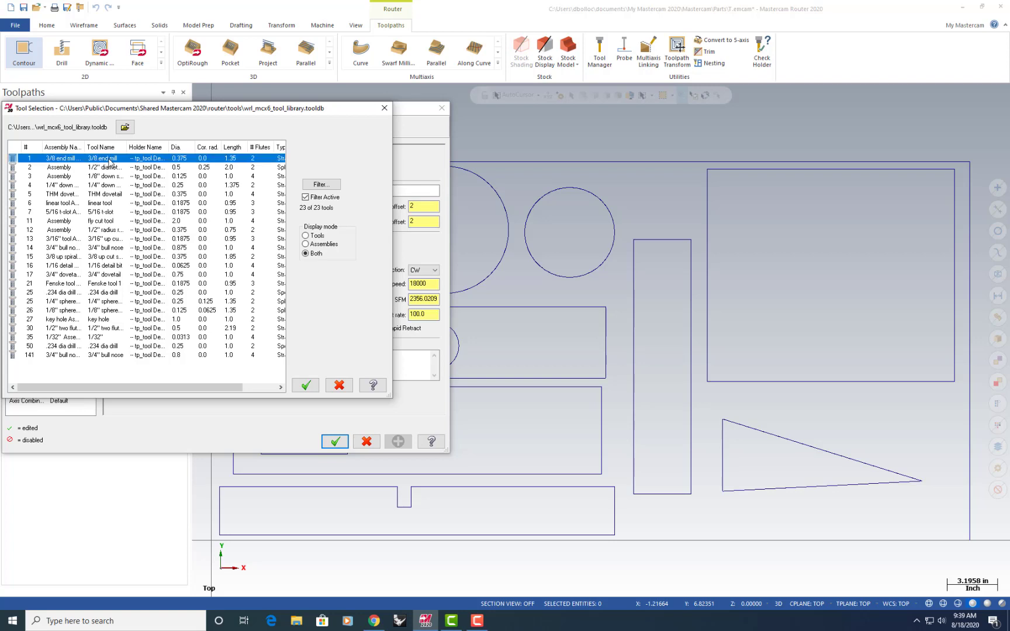
pyautogui.click(313, 388)
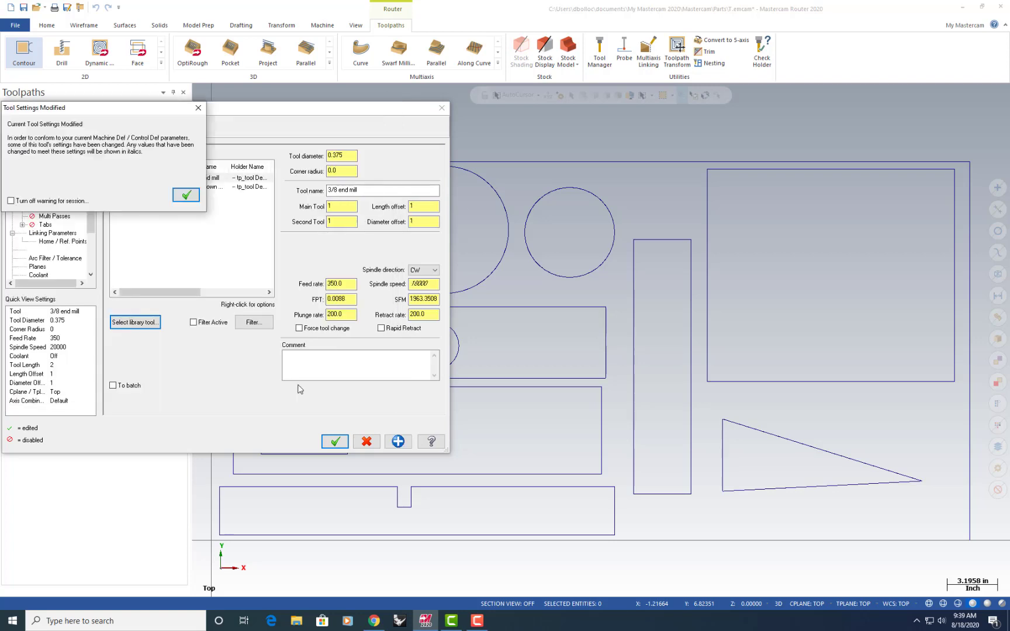
pyautogui.click(186, 196)
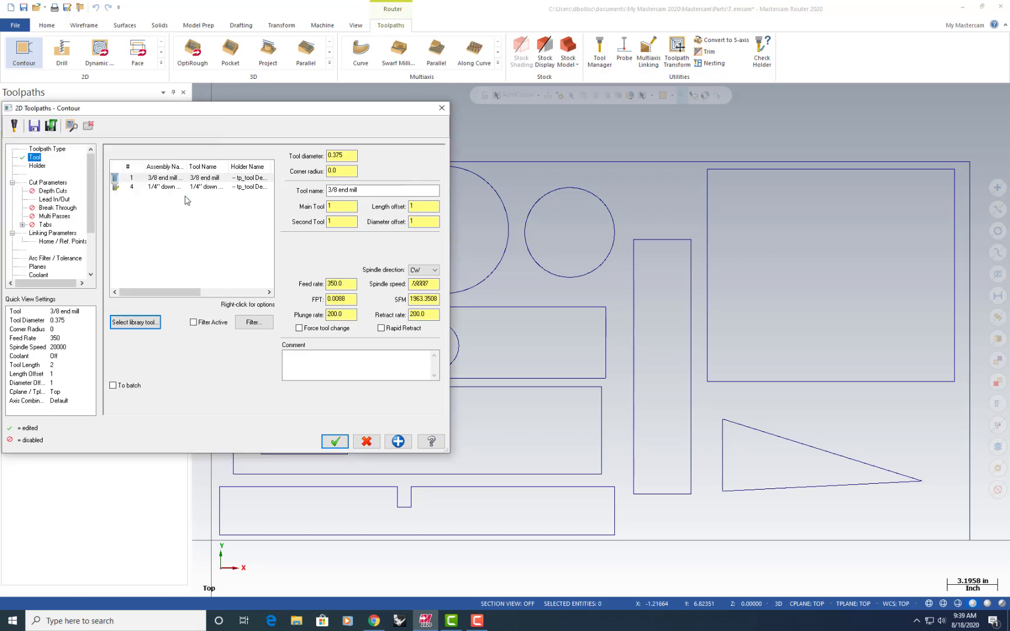
# Try compensation direction Right and compensation type Off in the contour's cut parameters
pyautogui.click(49, 182)
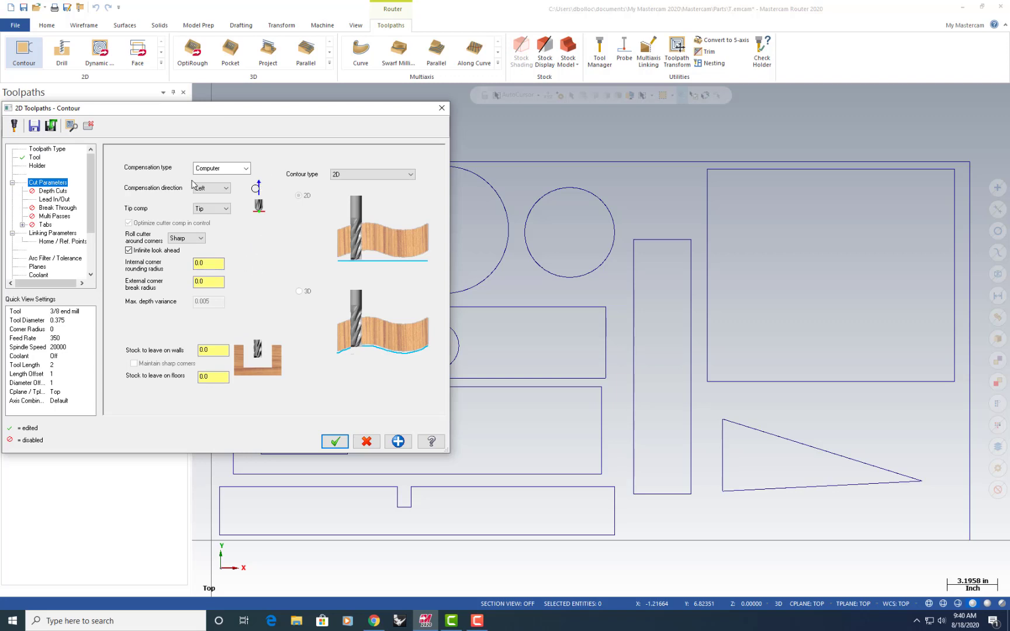
pyautogui.click(219, 189)
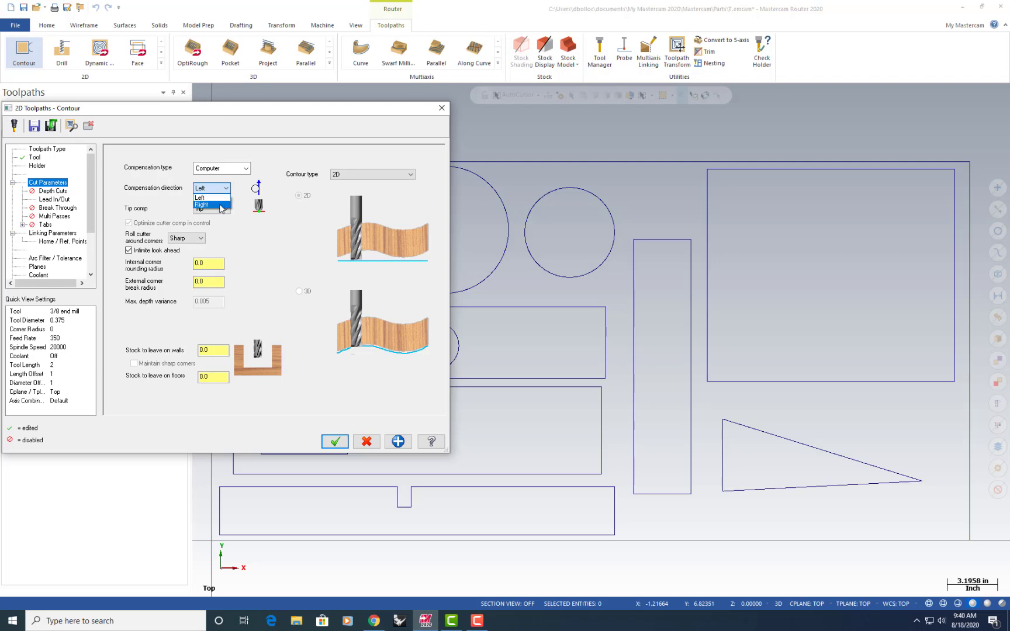
pyautogui.click(221, 206)
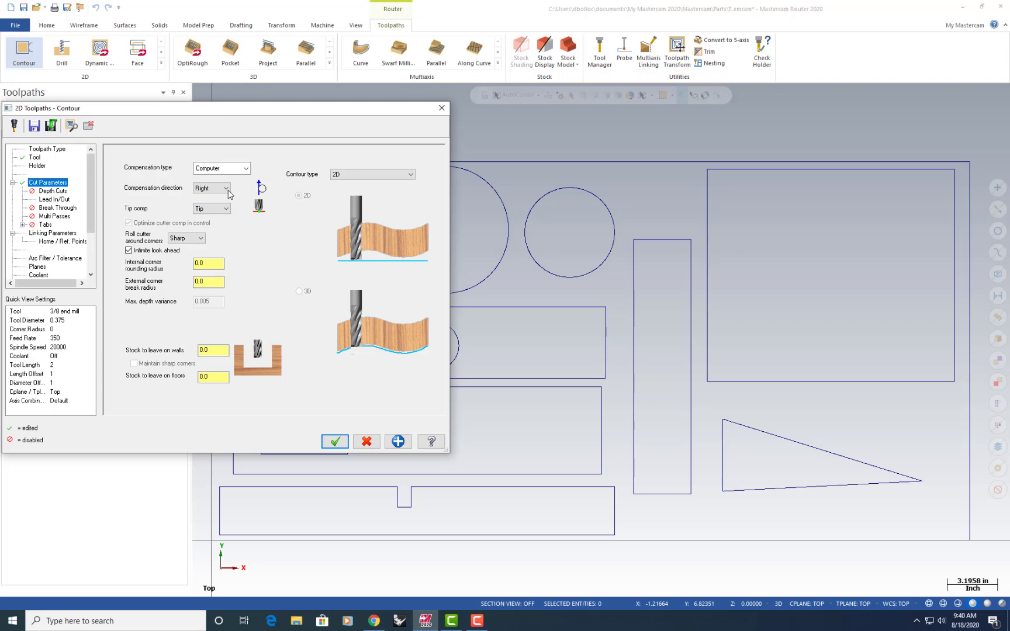
pyautogui.click(246, 168)
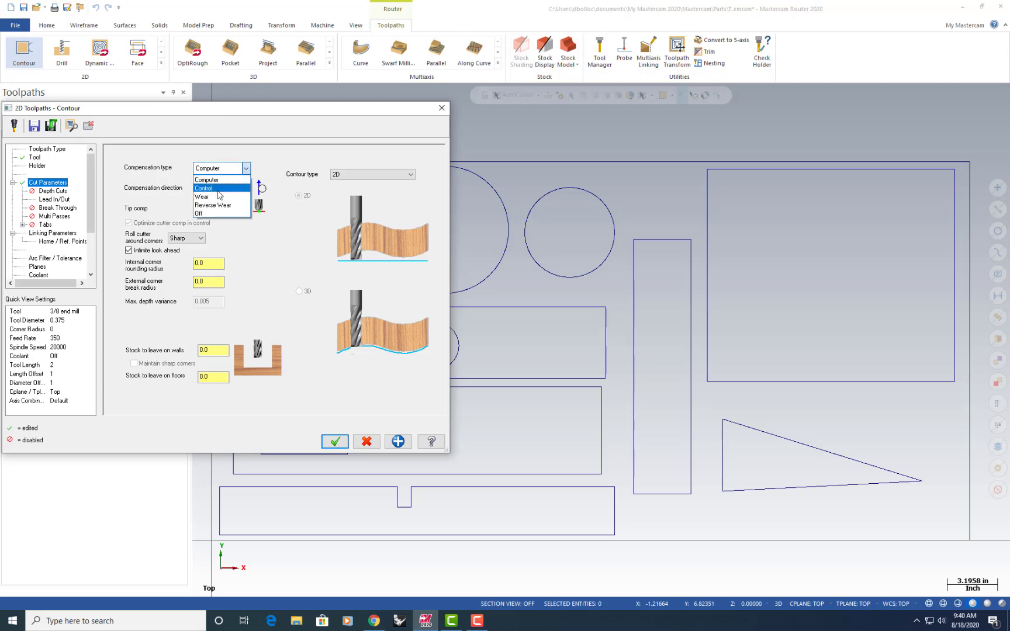
pyautogui.click(216, 214)
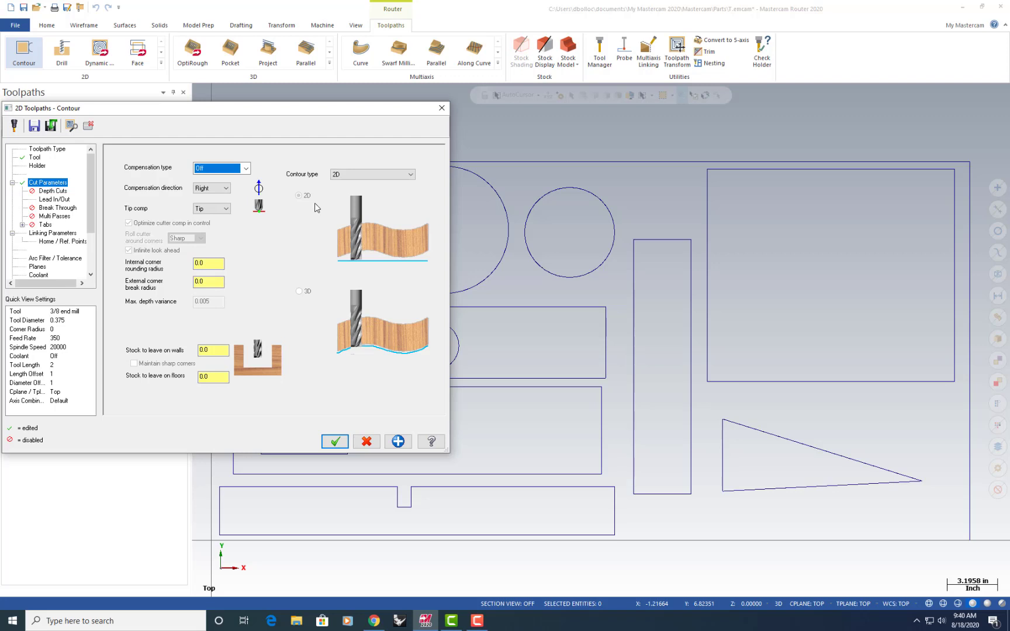
# Set the contour's compensation direction to Left and its compensation type to Computer
pyautogui.click(225, 188)
pyautogui.click(221, 198)
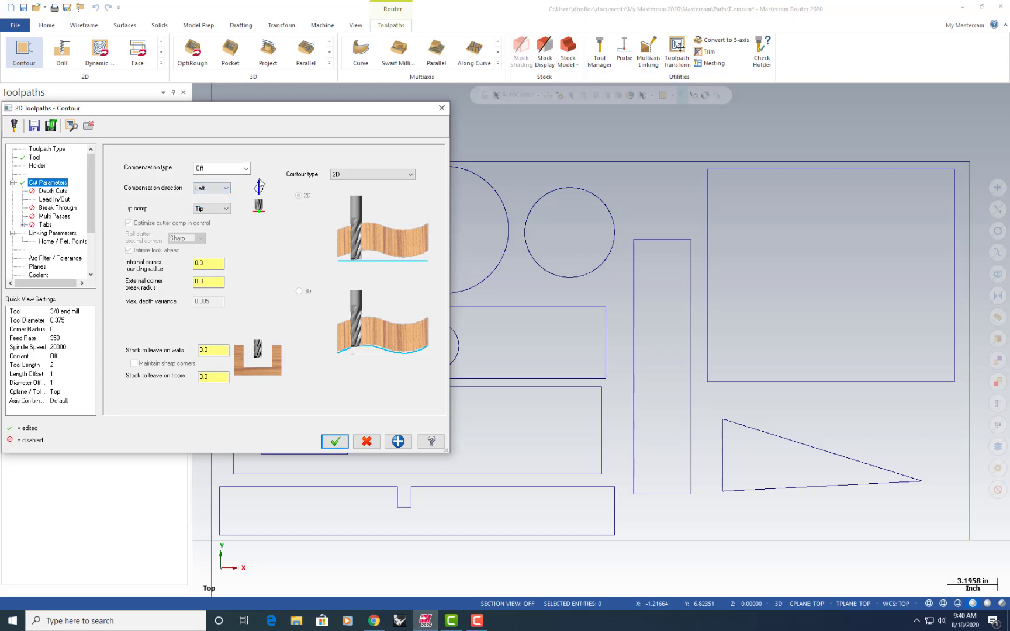
pyautogui.click(226, 168)
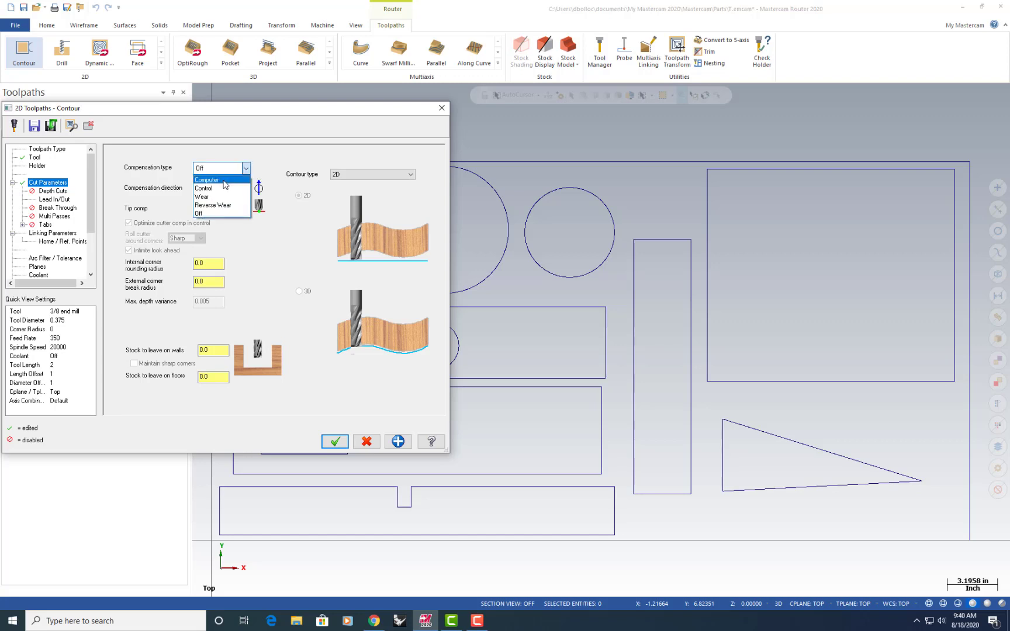
pyautogui.click(225, 180)
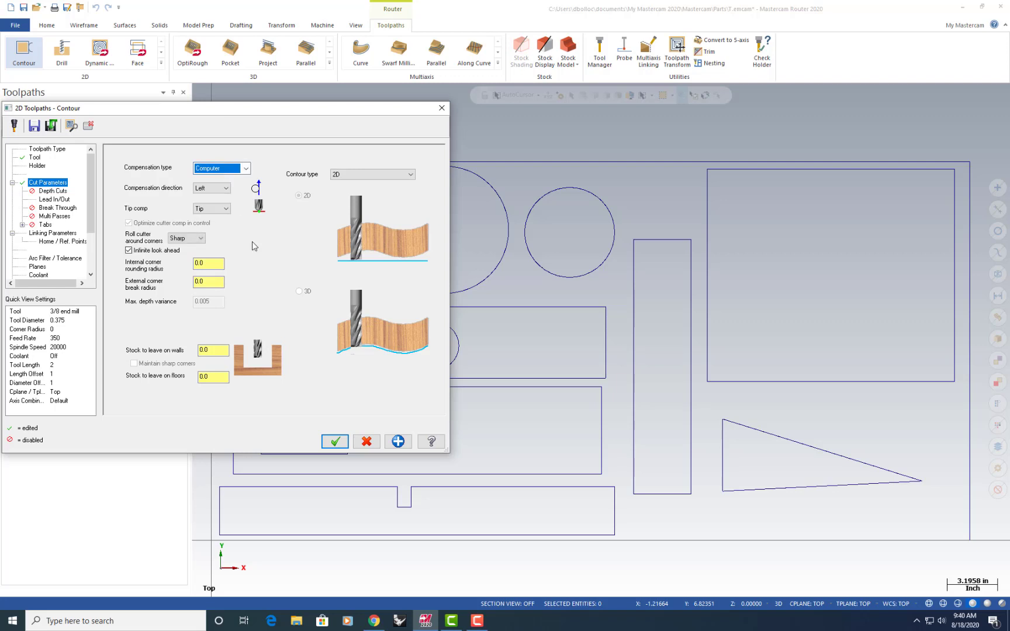
# Enable depth cuts for the contour toolpath with a max rough step of 0.375
pyautogui.click(48, 191)
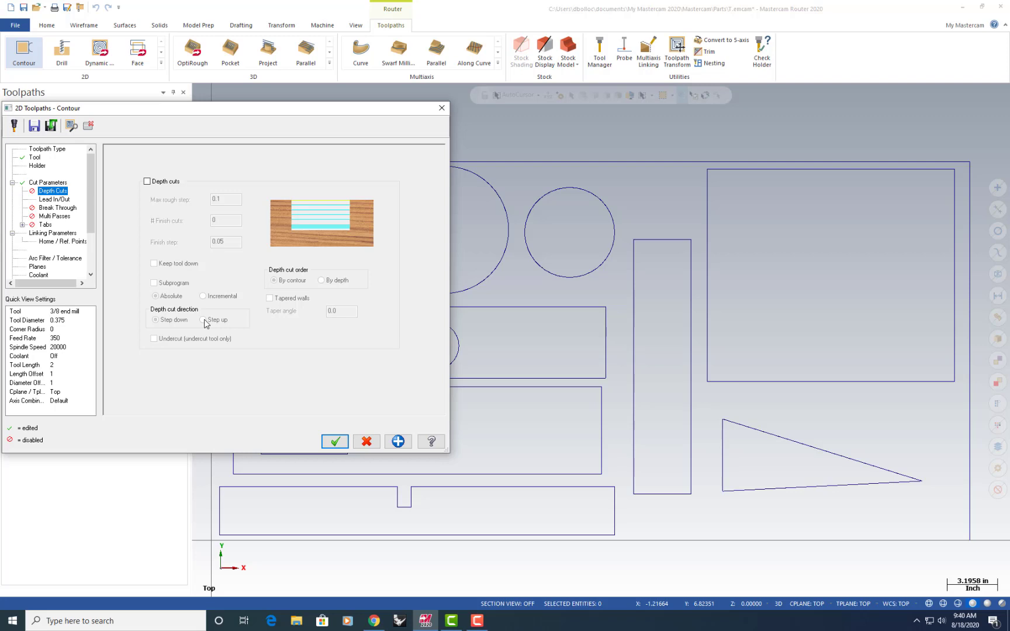
pyautogui.click(165, 185)
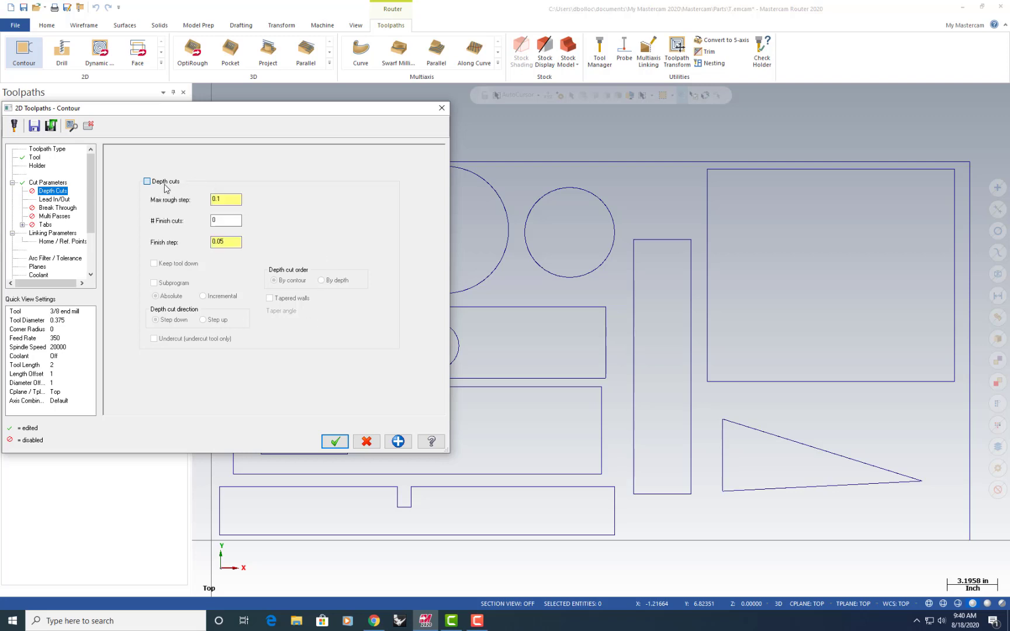
pyautogui.click(234, 197)
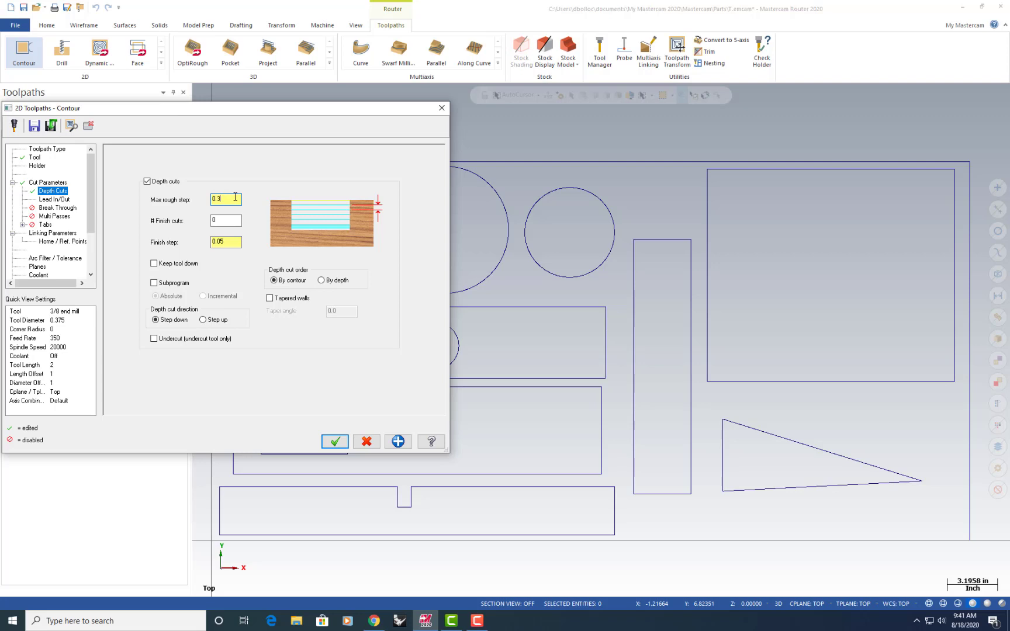
pyautogui.write('0.375')
# Turn off lead in/out for the contour toolpath
pyautogui.click(59, 199)
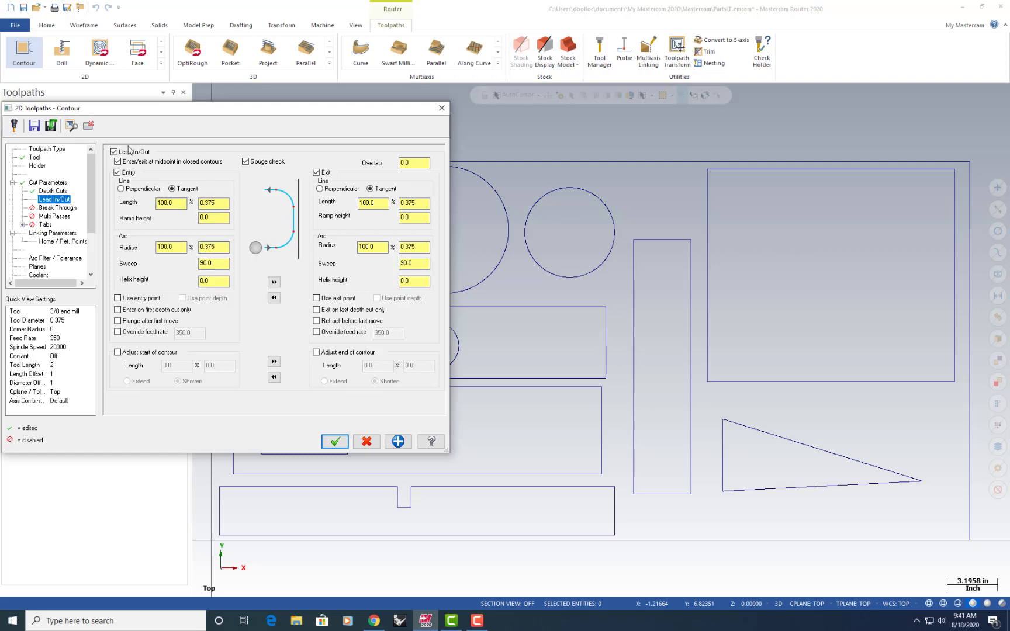
pyautogui.click(117, 158)
pyautogui.click(115, 152)
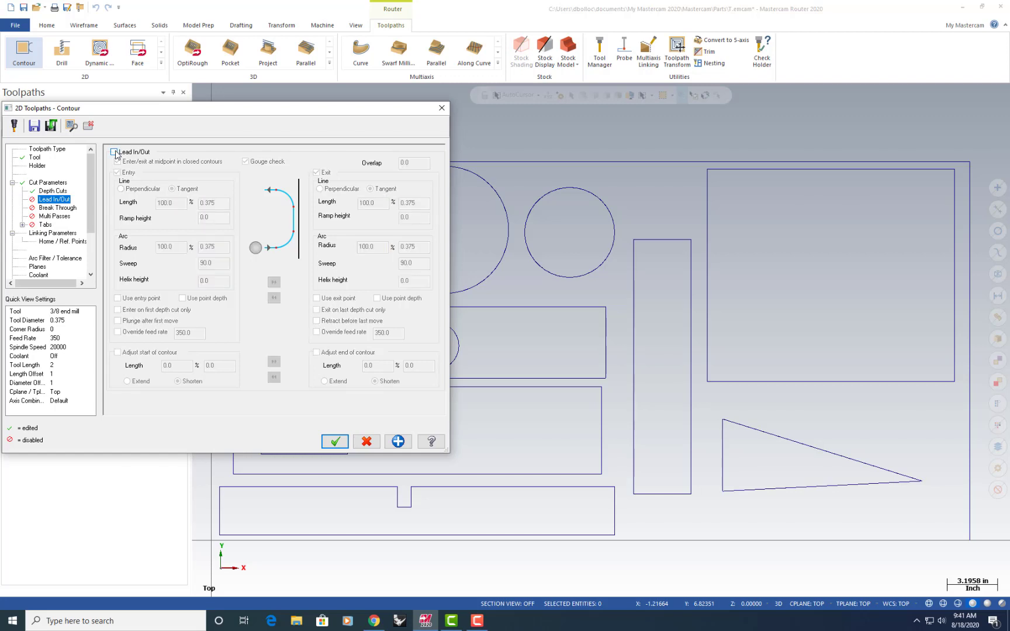
# Set the contour's incremental cut depth to -0.75 in the linking parameters and generate the toolpath
pyautogui.click(57, 208)
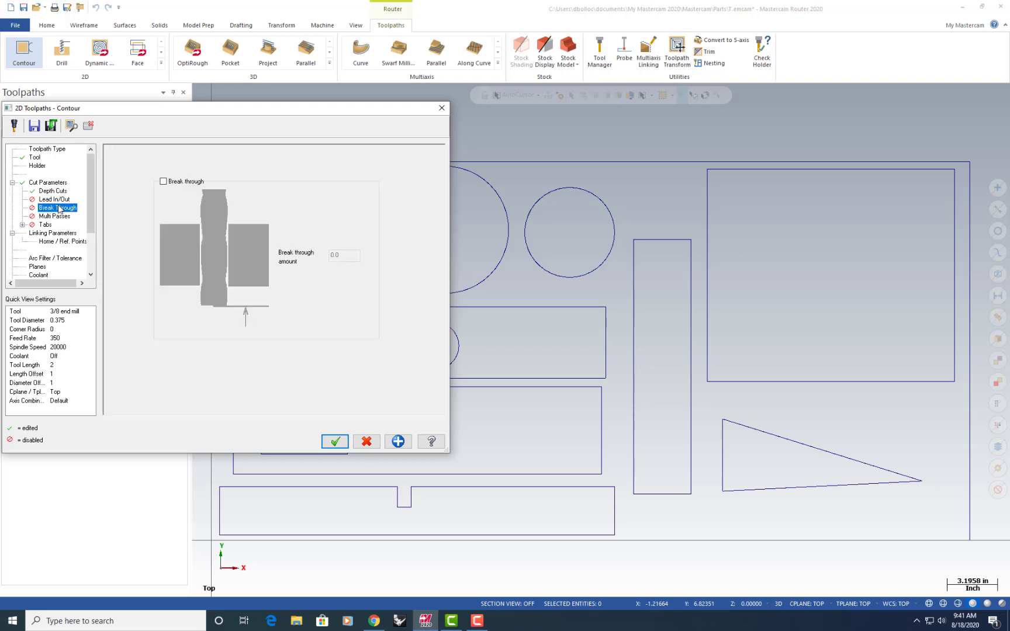
pyautogui.click(56, 216)
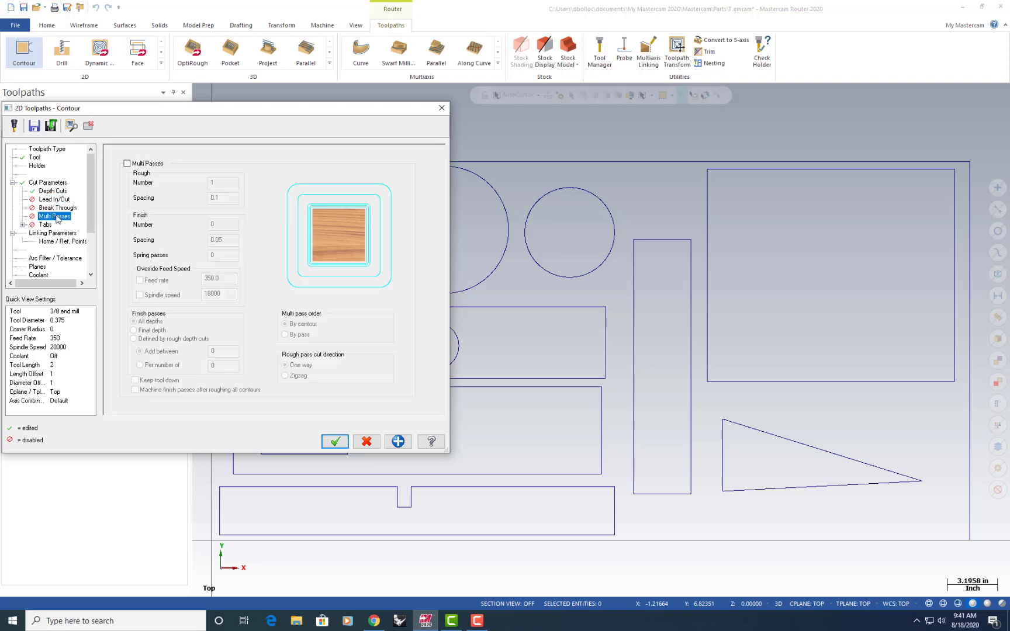
pyautogui.click(45, 226)
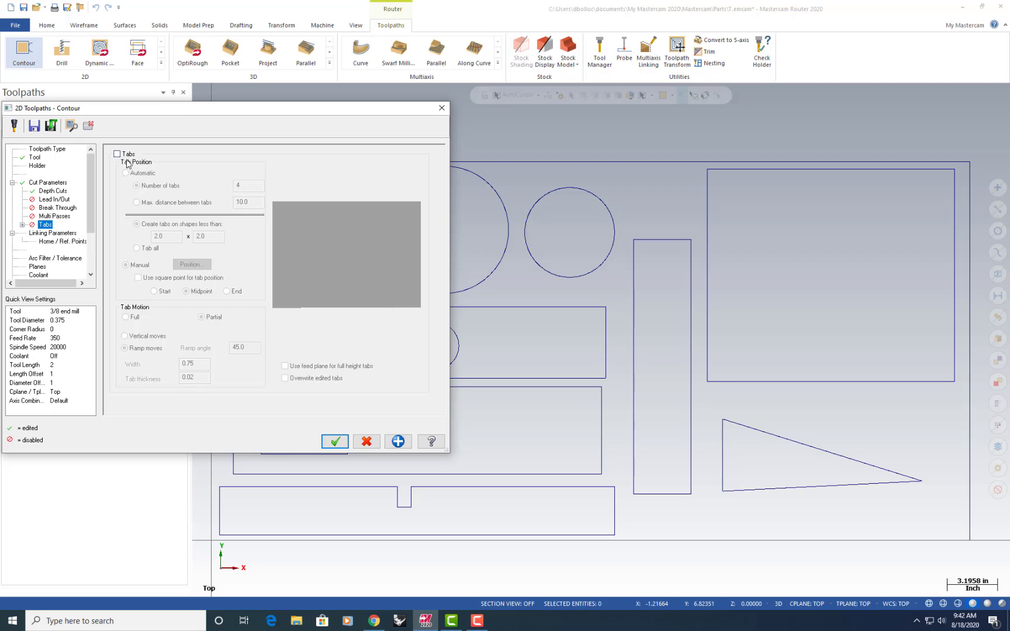
pyautogui.click(64, 233)
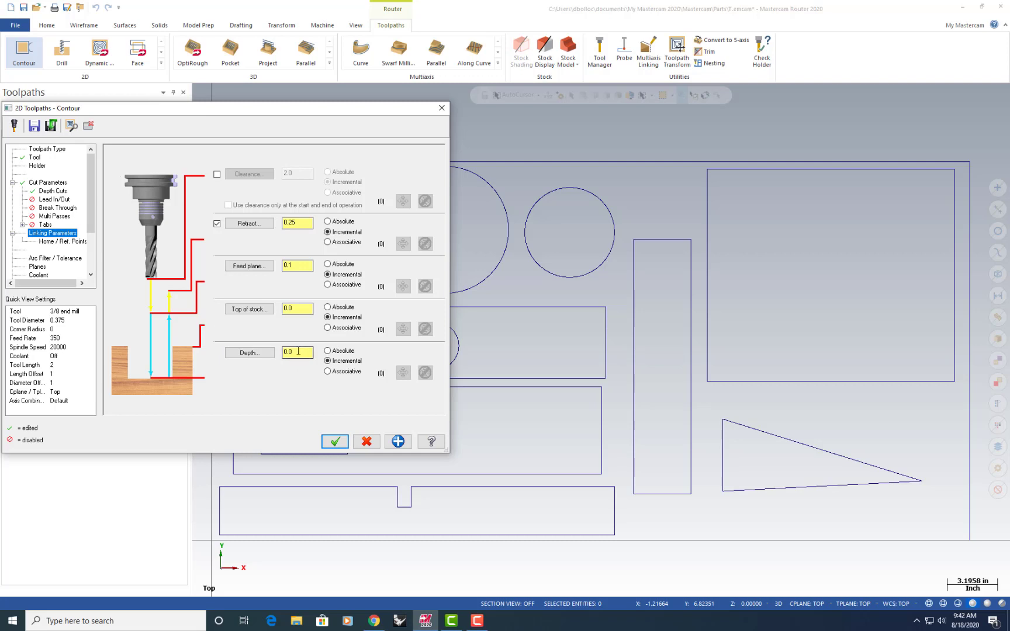
pyautogui.moveTo(307, 352); pyautogui.dragTo(264, 349)
pyautogui.write('-0.75')
pyautogui.press('Tab')
pyautogui.click(336, 445)
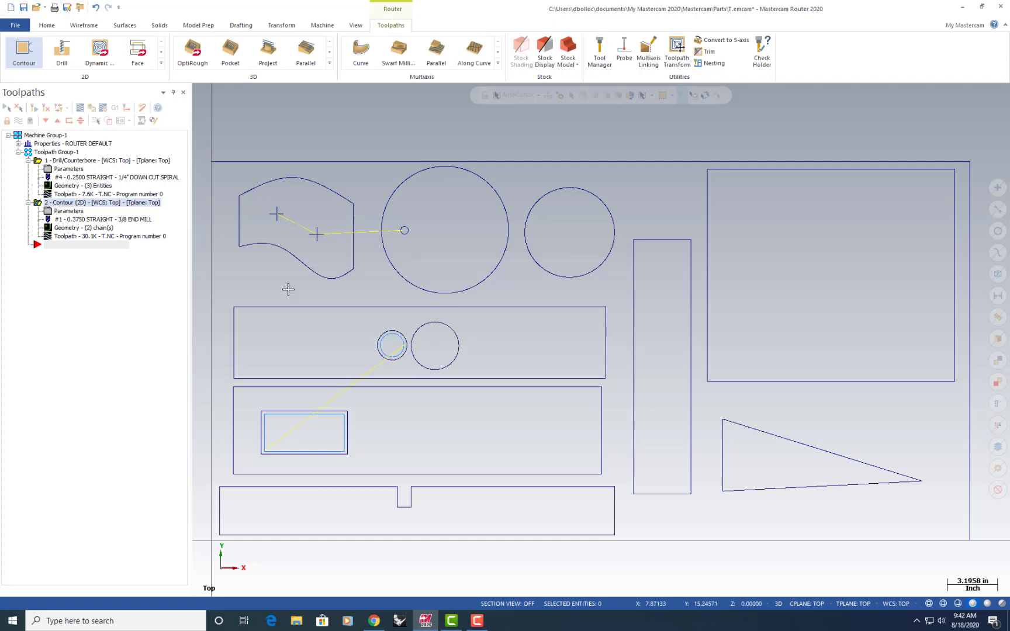
# Add the larger of the two adjacent inner circles to the contour's chains, reversed to counterclockwise, and regenerate the toolpath
pyautogui.click(78, 229)
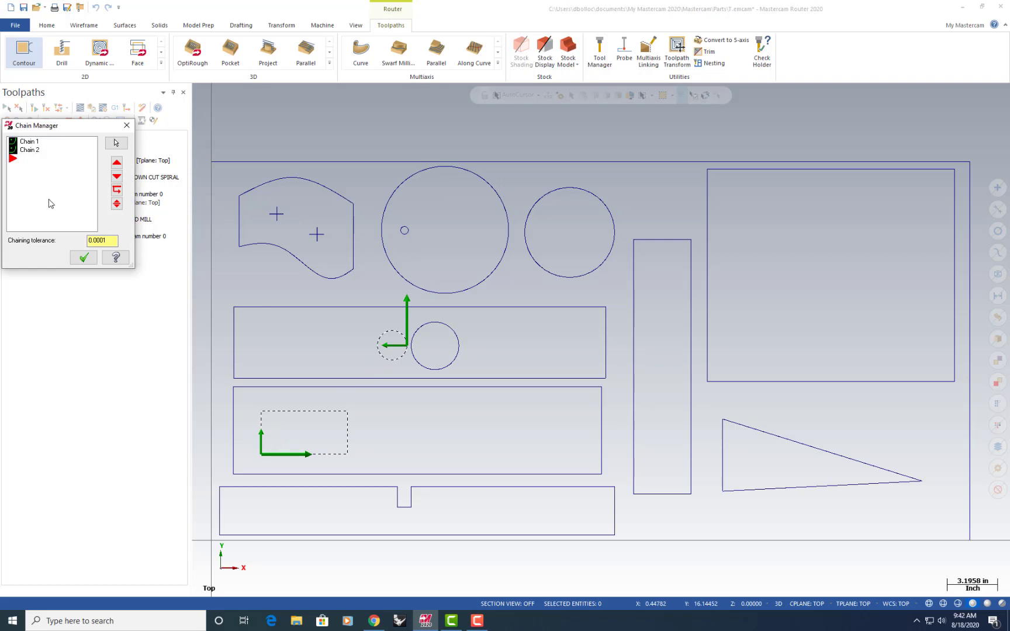
pyautogui.rightClick(43, 175)
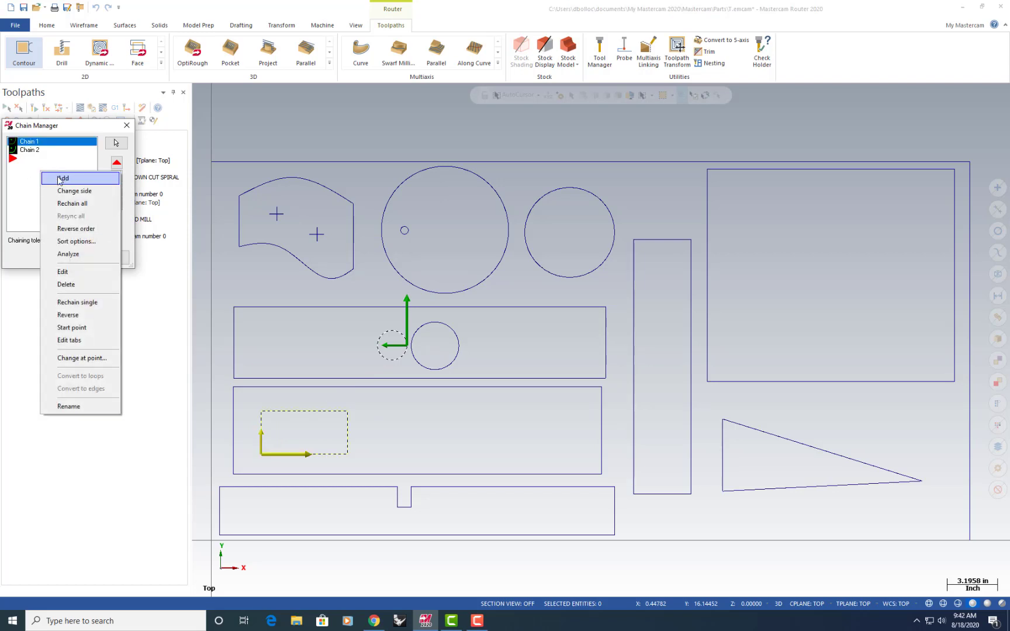
pyautogui.click(60, 178)
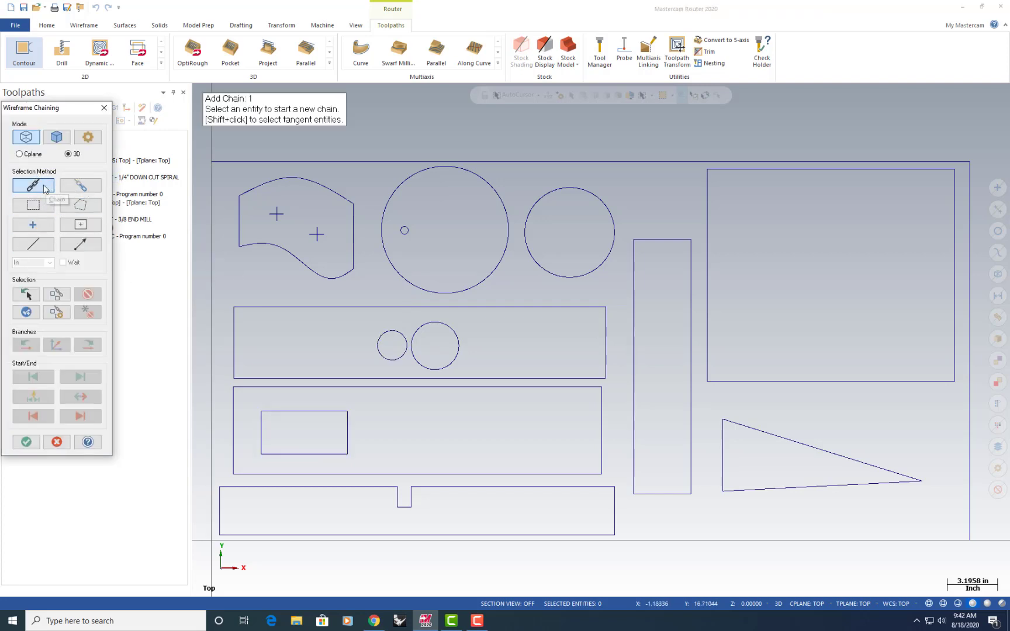
pyautogui.click(453, 364)
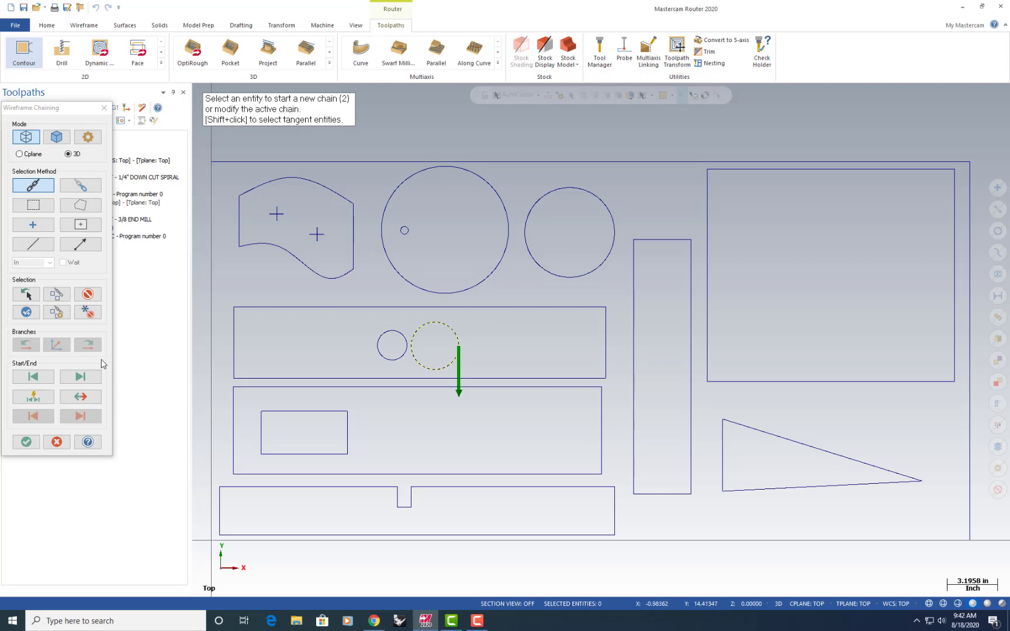
pyautogui.click(89, 399)
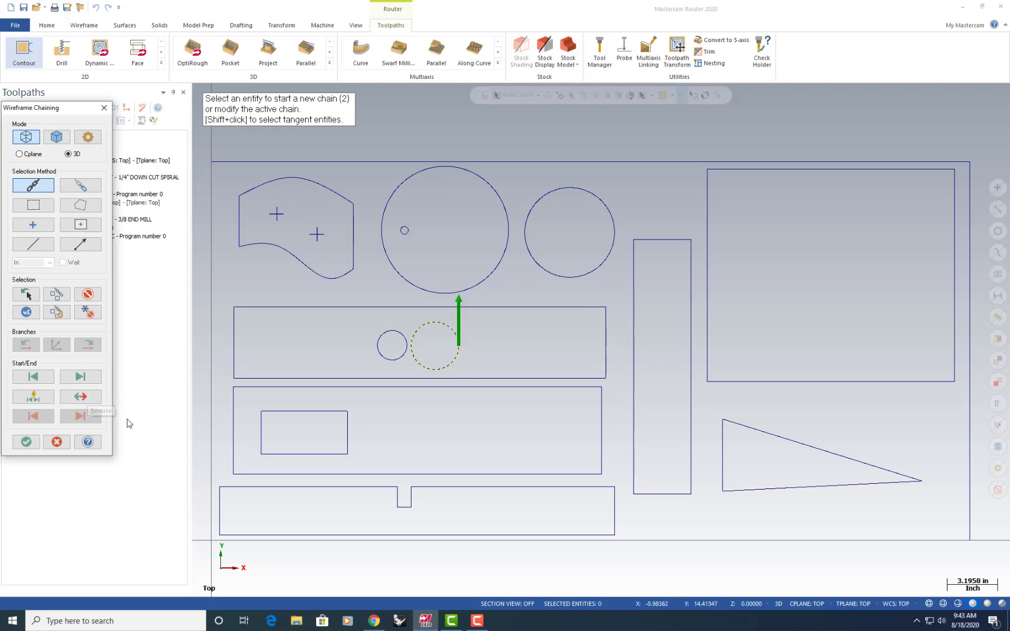
pyautogui.click(25, 442)
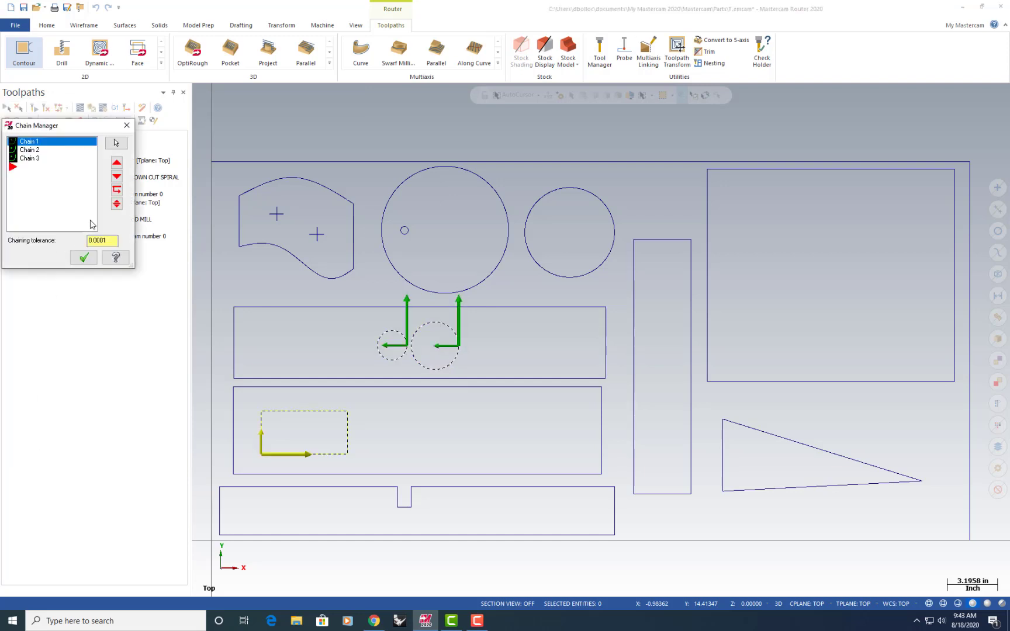
pyautogui.click(84, 258)
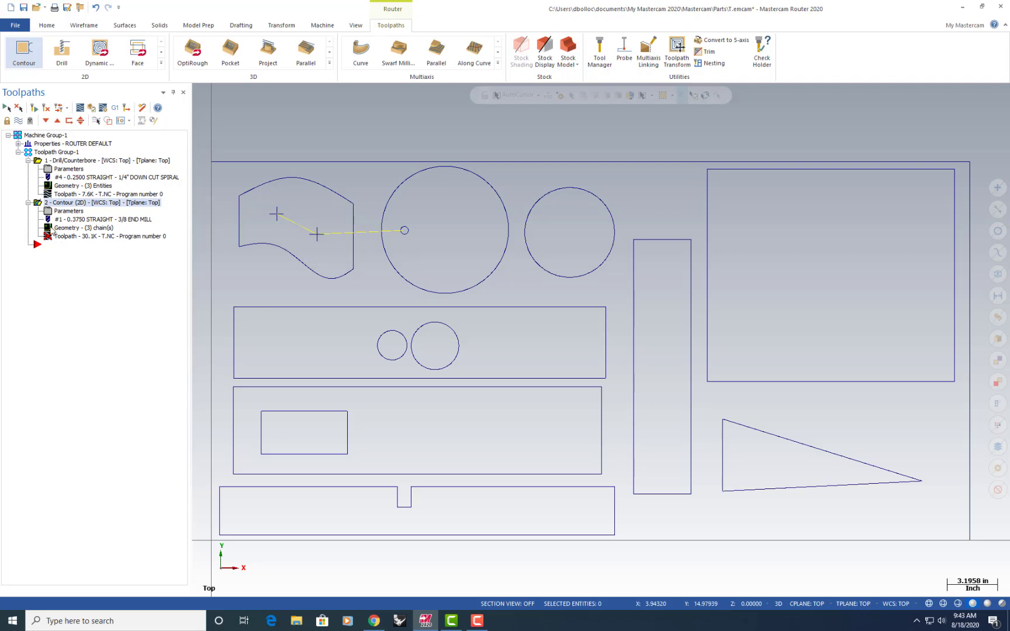
pyautogui.click(46, 109)
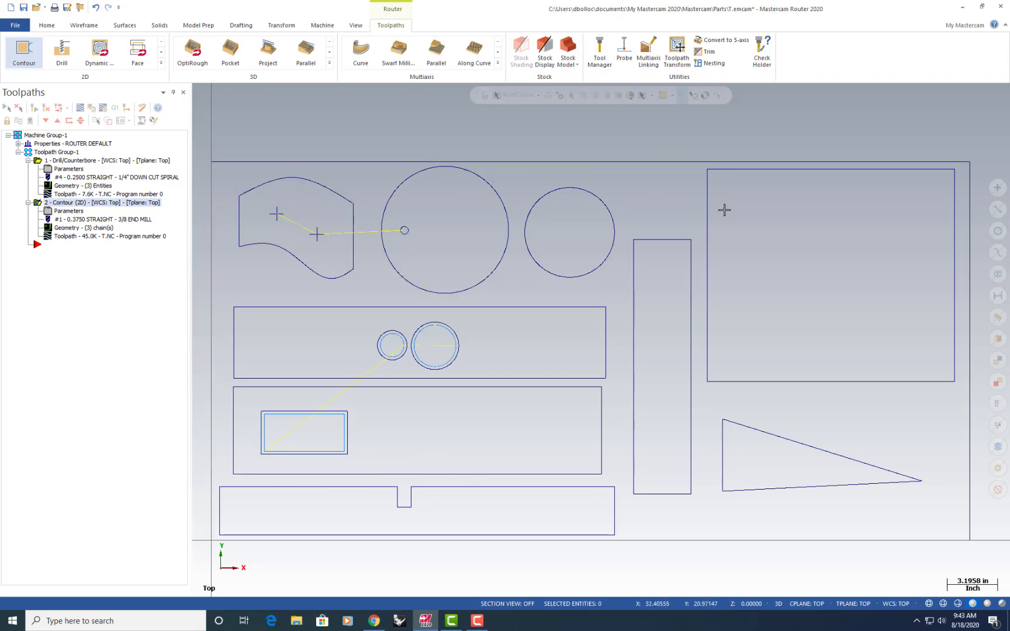
# Start a second contour toolpath, chaining clockwise the notched part, the two long rectangles above it and the curved part
pyautogui.click(29, 55)
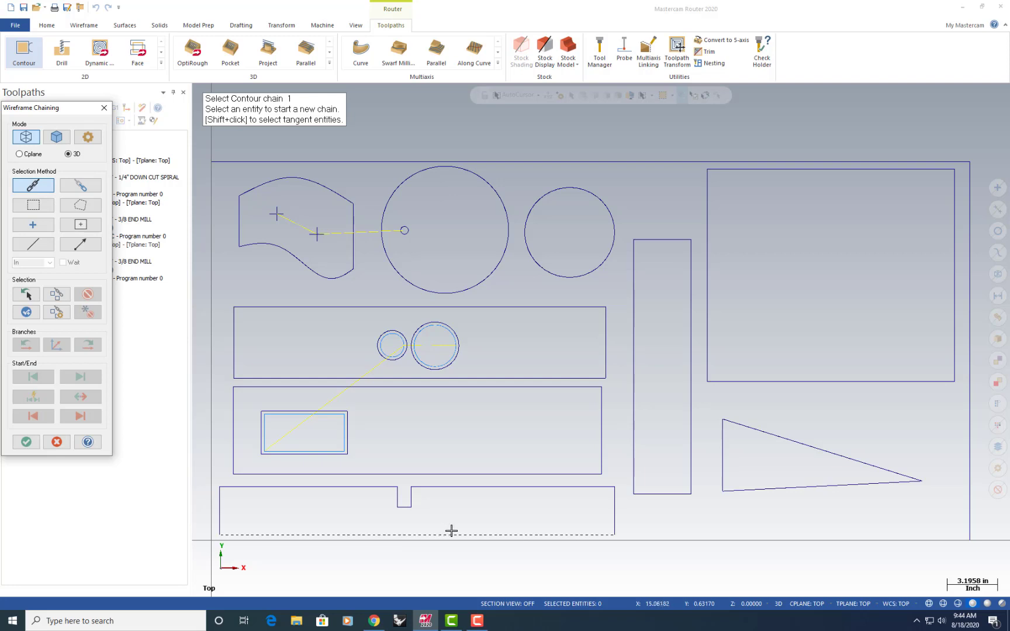
pyautogui.click(591, 529)
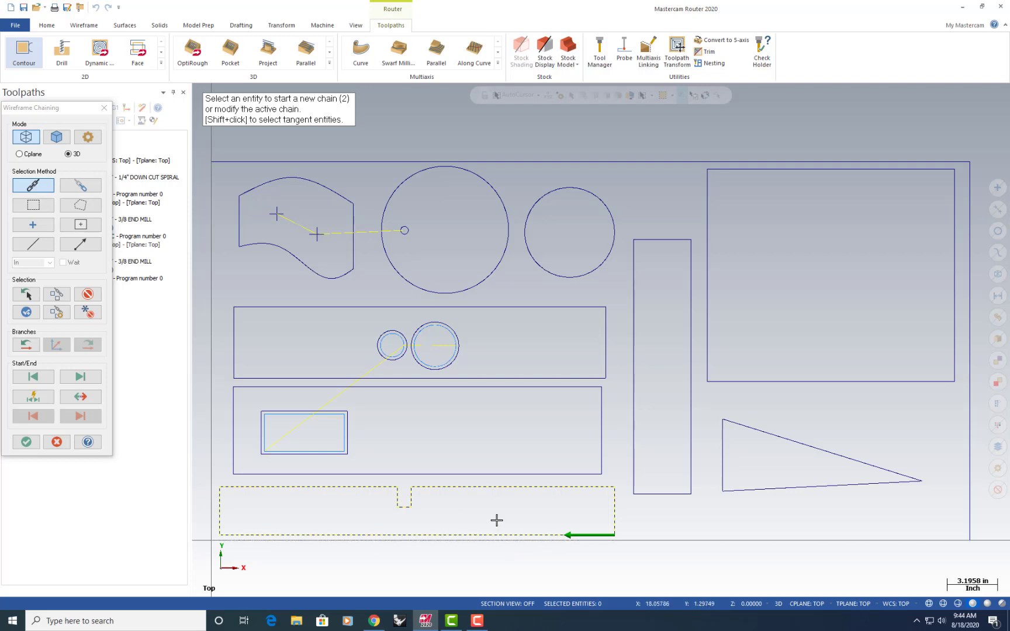
pyautogui.click(236, 456)
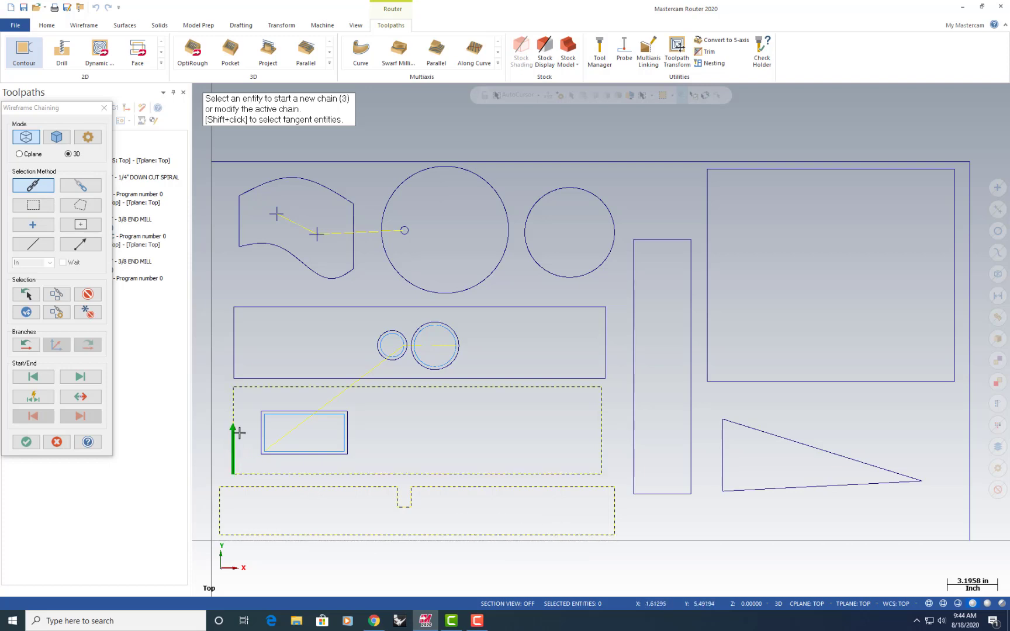
pyautogui.click(233, 362)
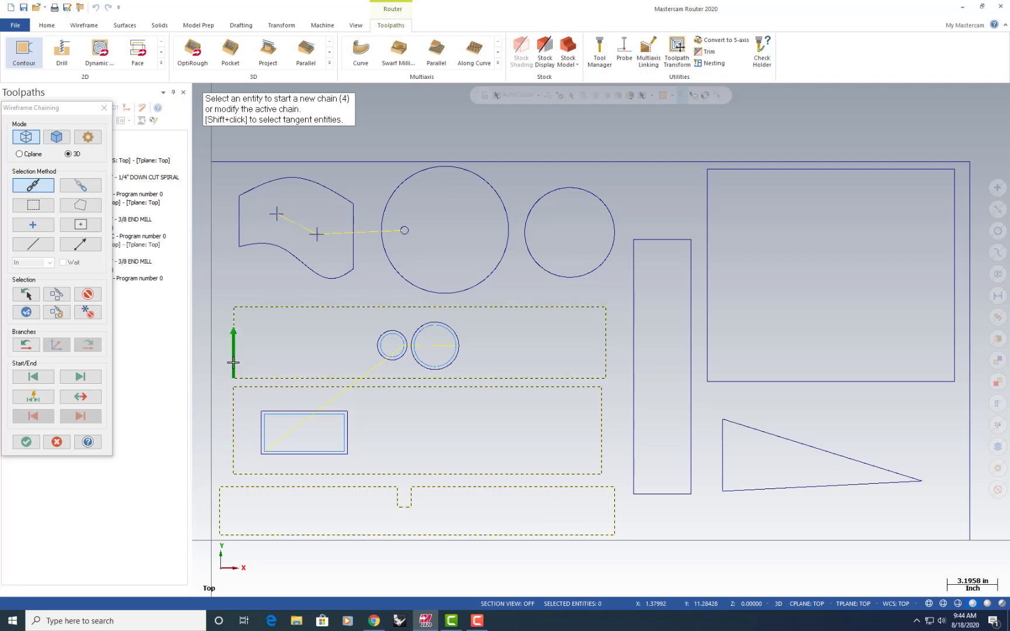
pyautogui.click(233, 234)
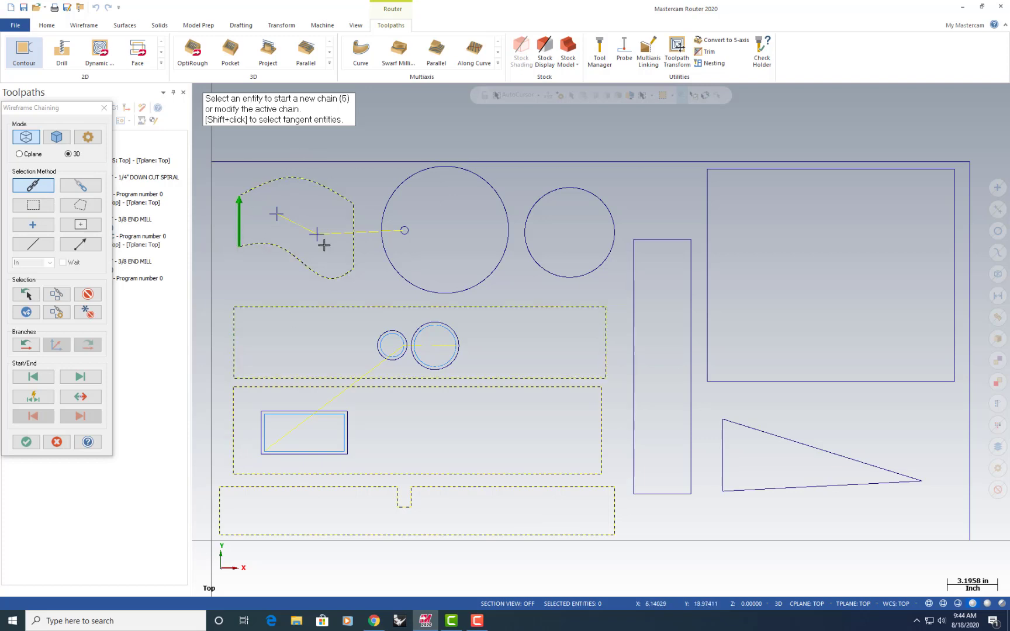
# Chain the two large outer circles into the contour, reversing both to run clockwise
pyautogui.click(391, 187)
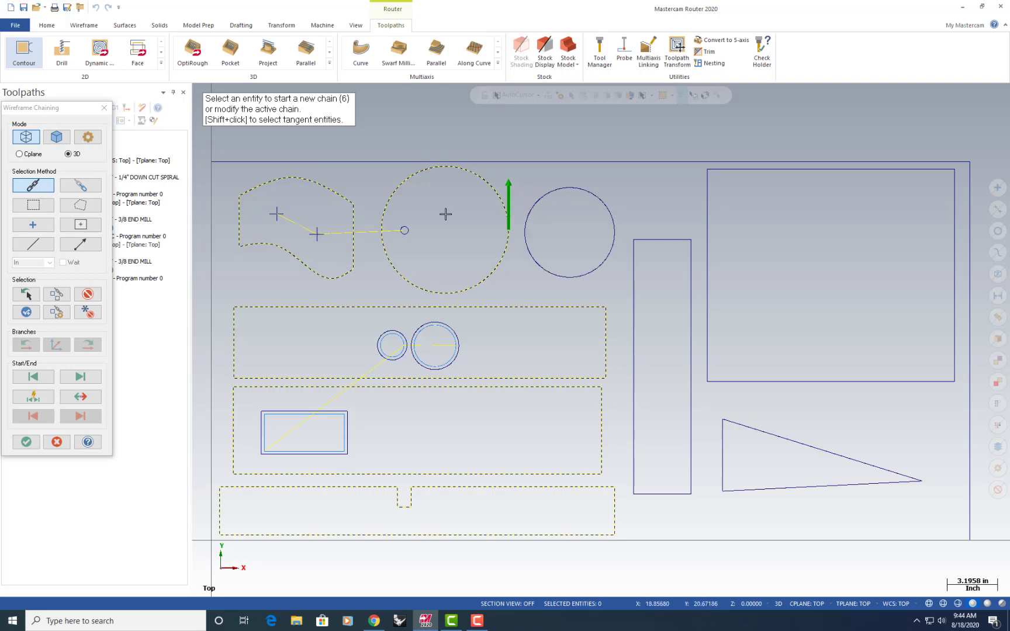
pyautogui.click(81, 396)
pyautogui.click(597, 203)
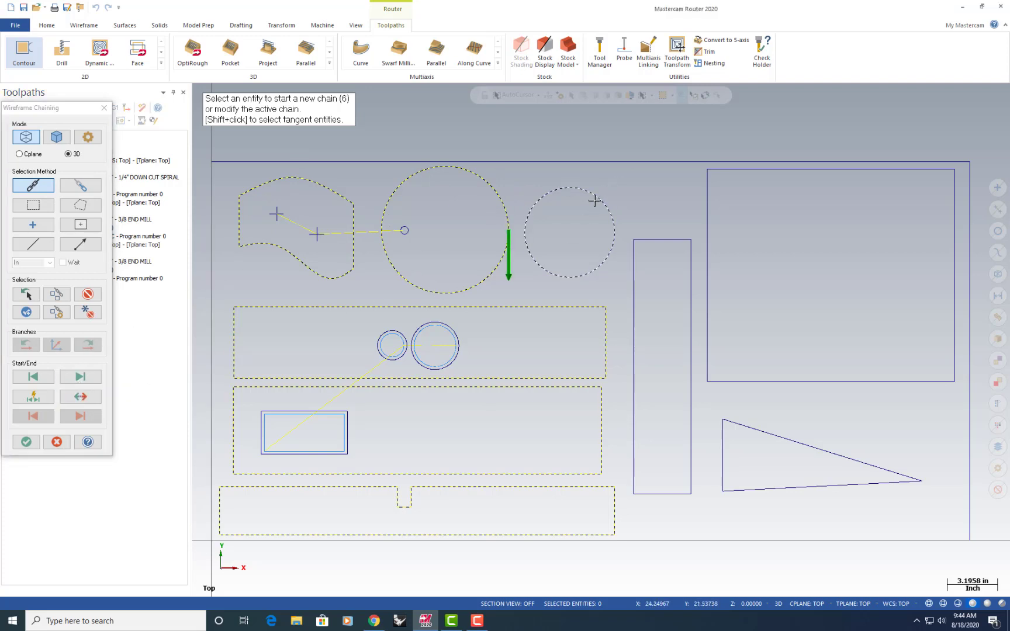
pyautogui.click(83, 402)
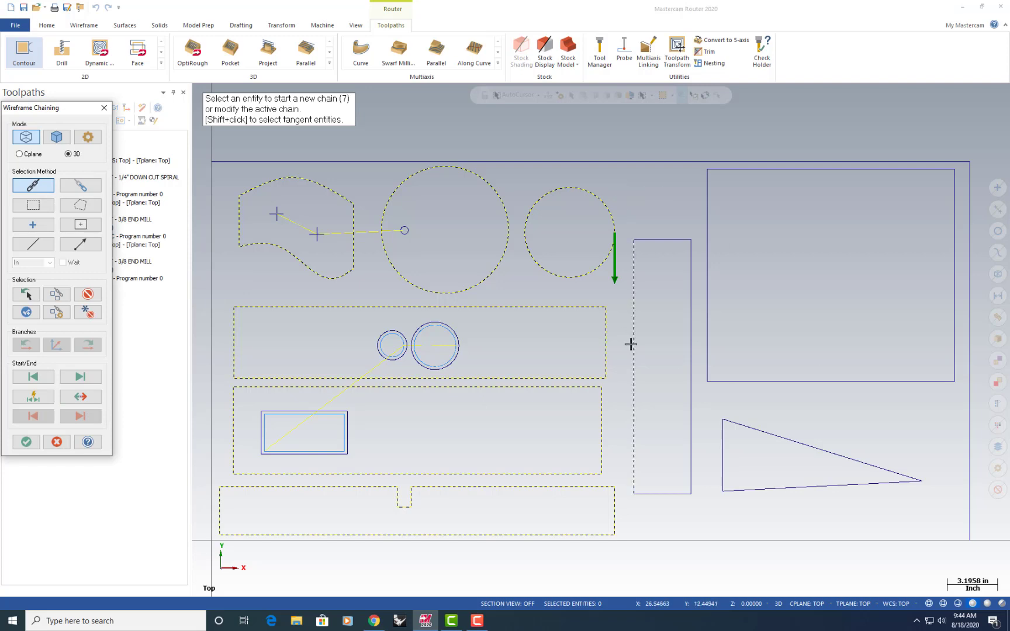
# Chain the tall narrow rectangle, the large rectangle and the triangle clockwise, and accept the contour's chain selection
pyautogui.click(633, 439)
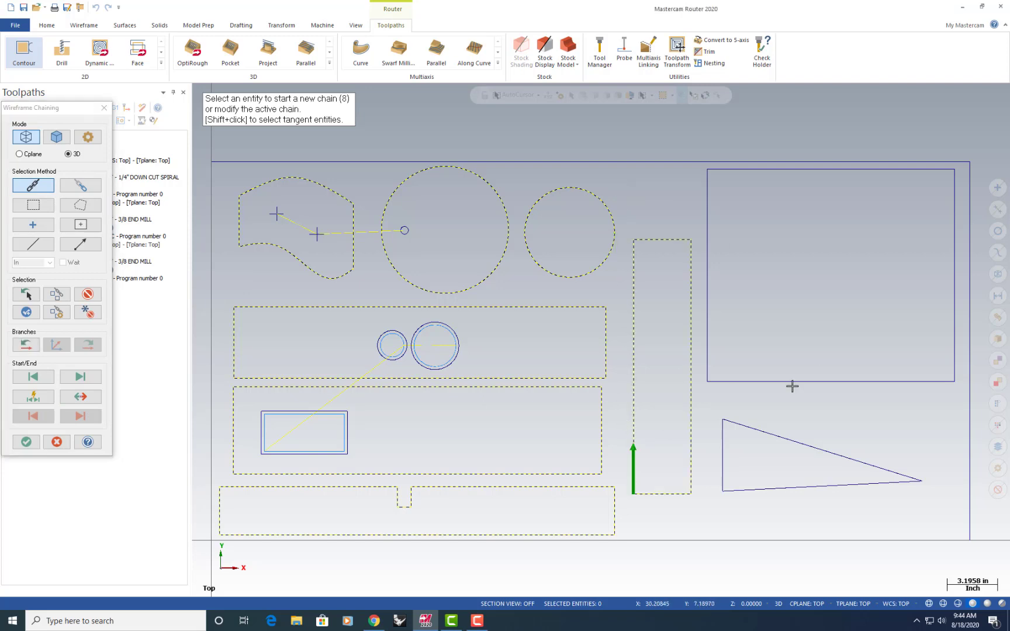
pyautogui.click(702, 356)
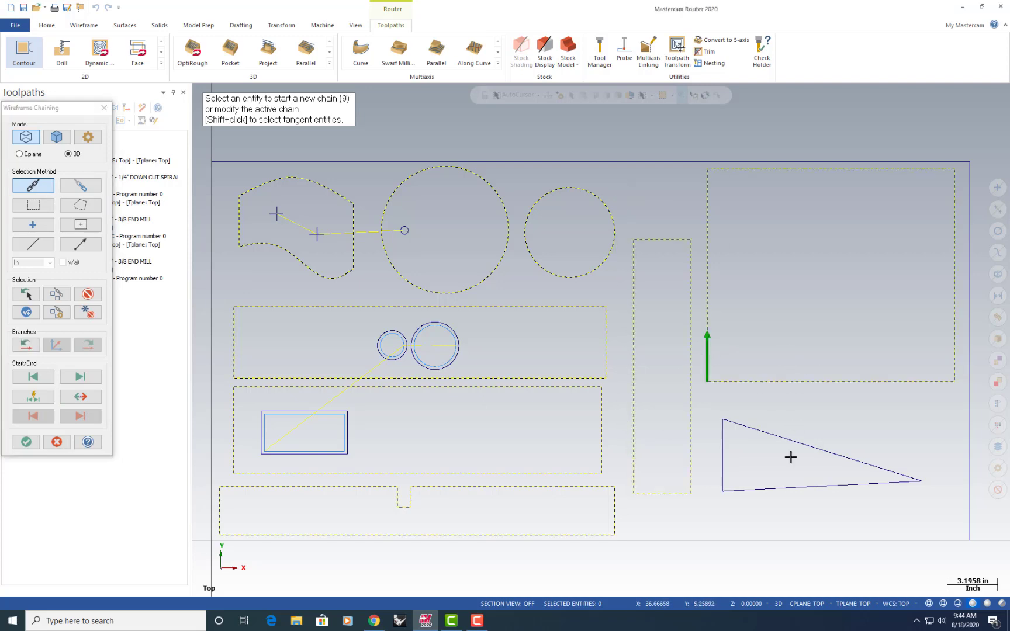
pyautogui.click(722, 469)
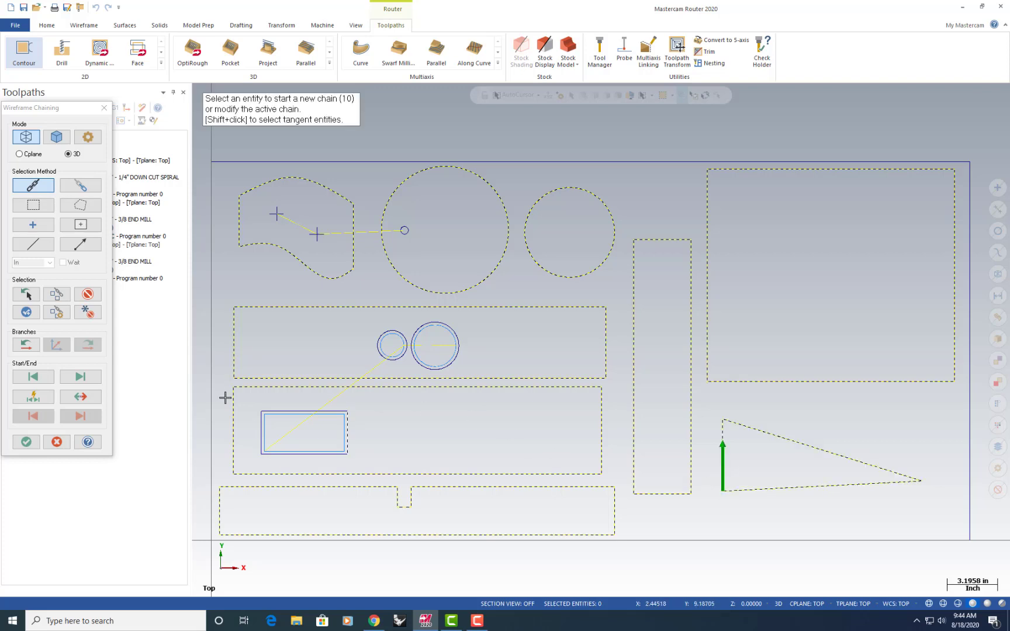
pyautogui.click(26, 441)
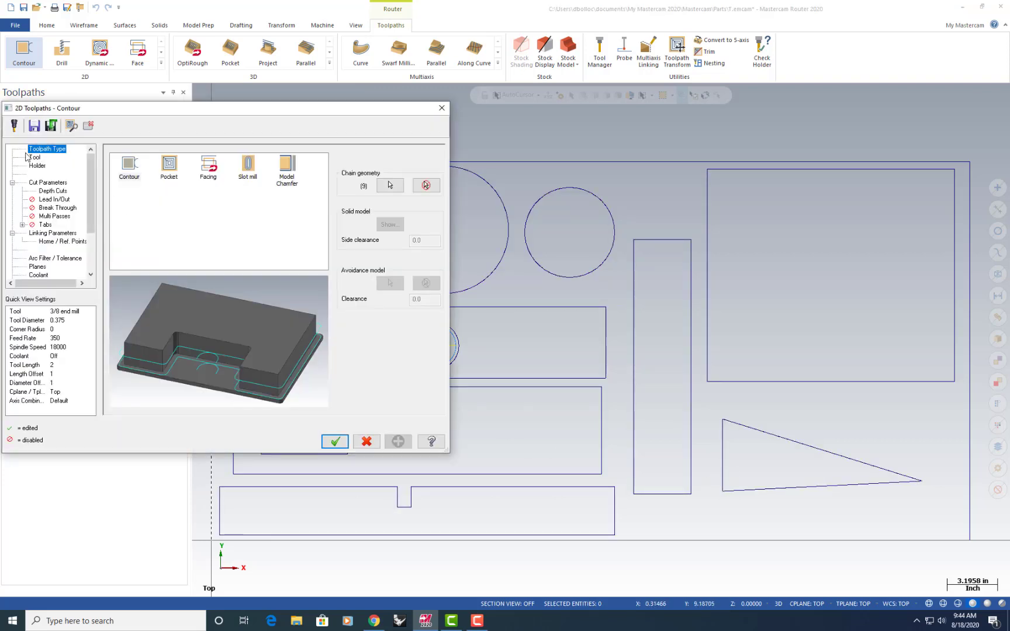
# Assign the 3/8 end mill, tool 1, to the outside contour toolpath
pyautogui.click(34, 158)
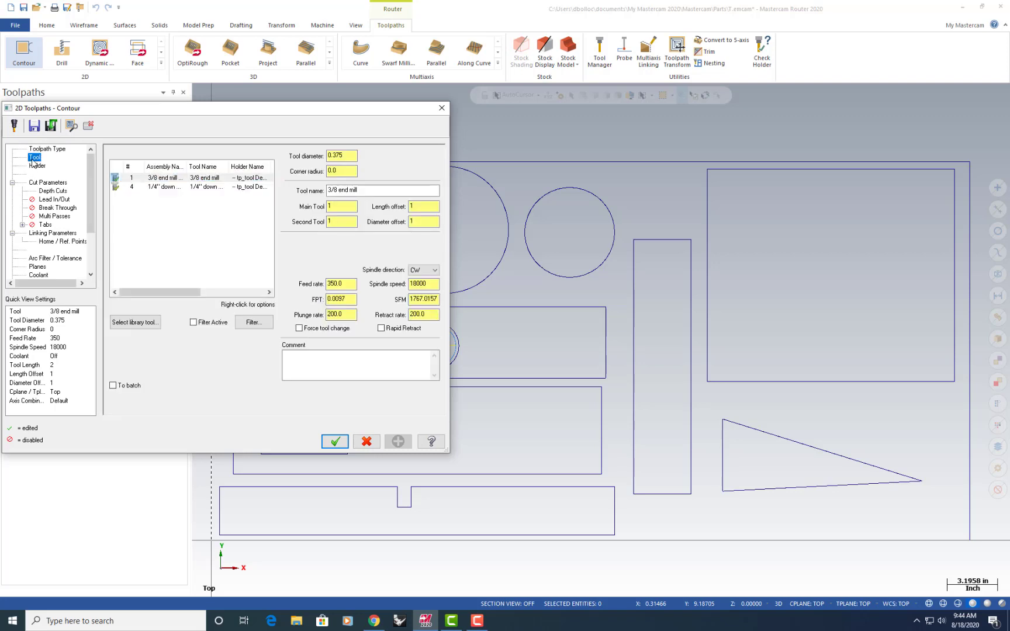
pyautogui.click(167, 183)
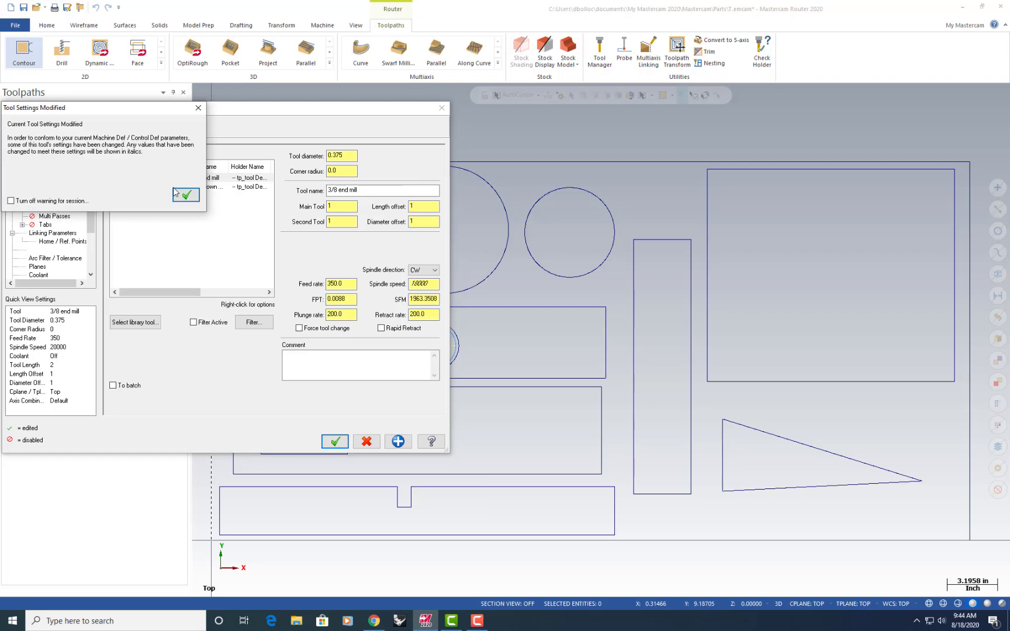
pyautogui.click(180, 195)
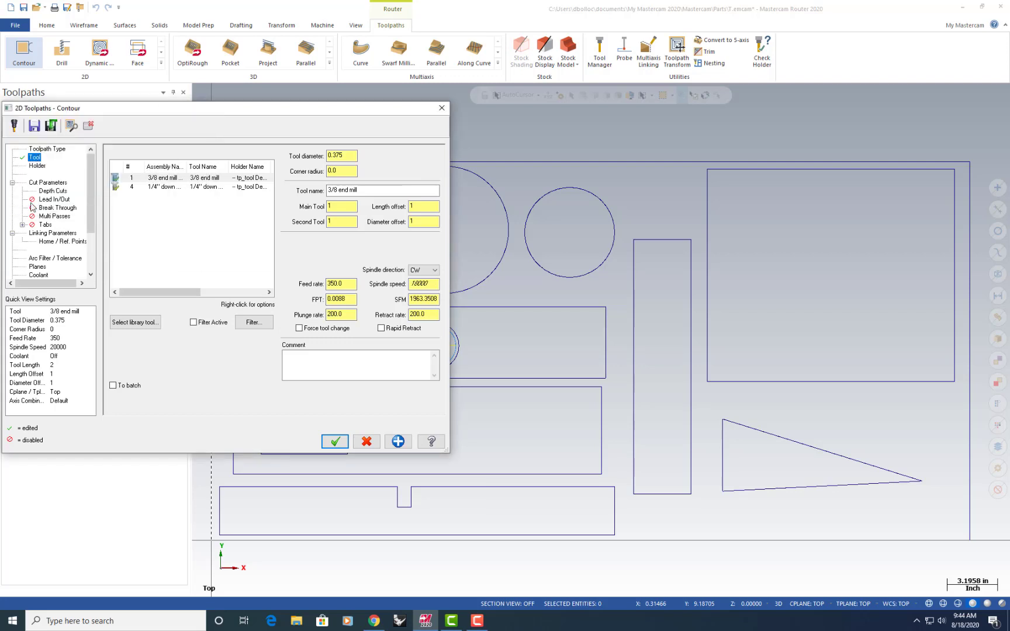
# Review the outside contour's cut settings and enable automatic tabs, applied to all shapes
pyautogui.click(36, 185)
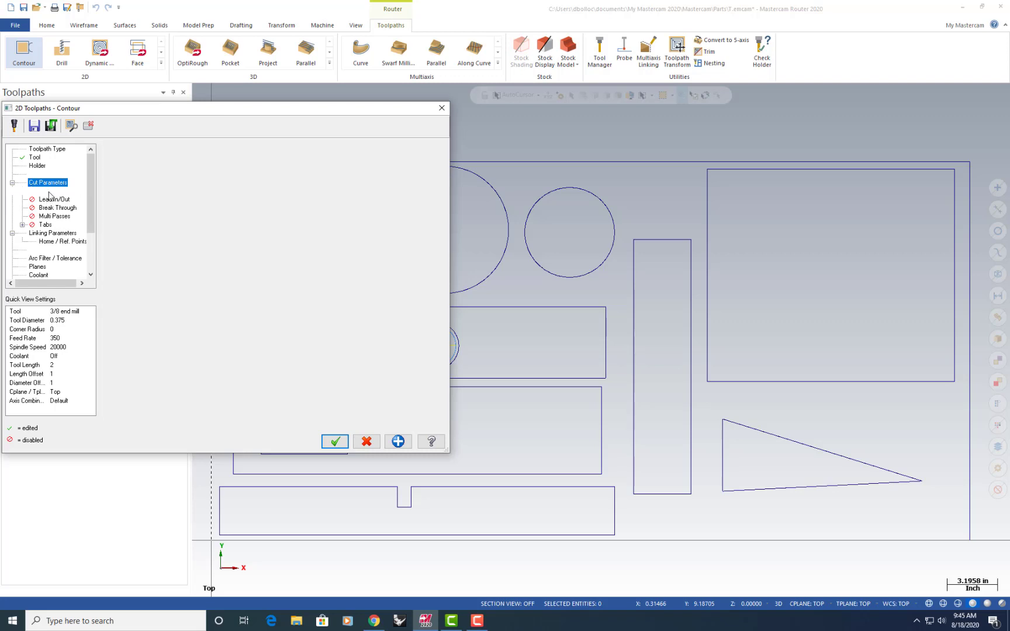
pyautogui.click(51, 192)
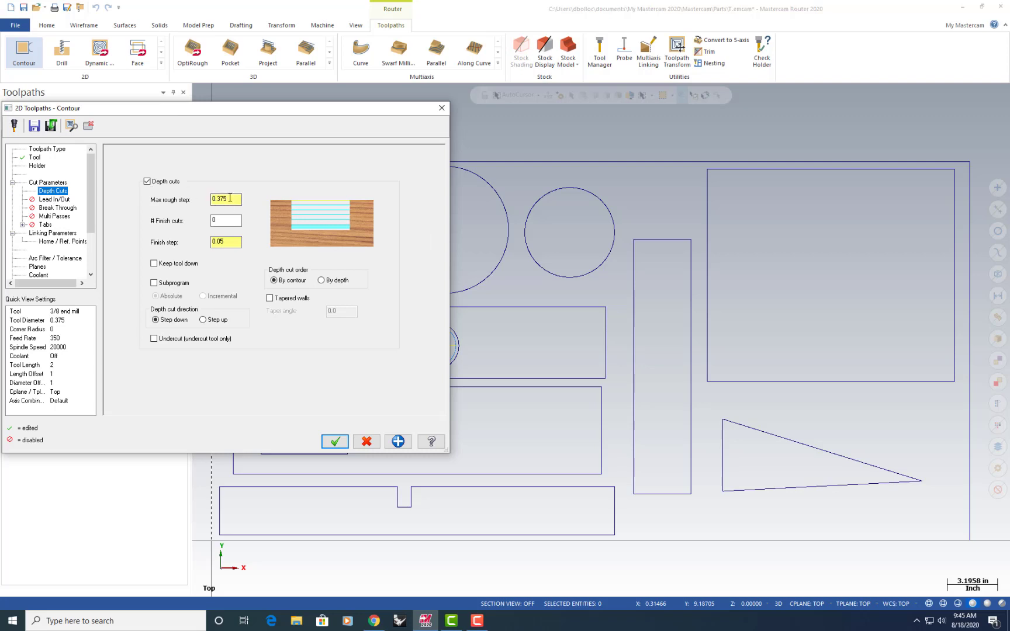
pyautogui.click(46, 225)
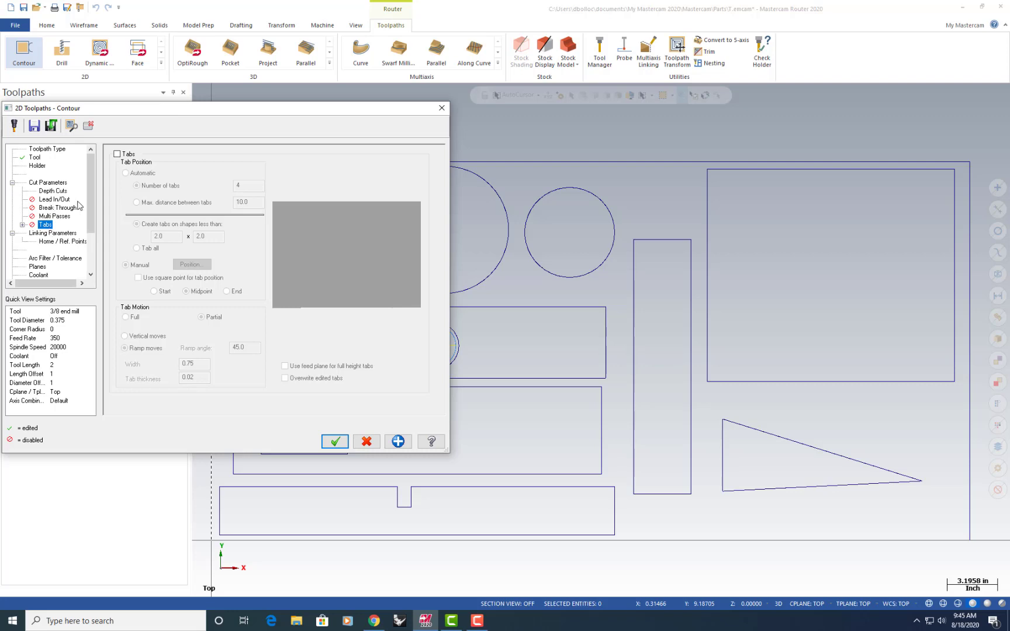
pyautogui.click(117, 154)
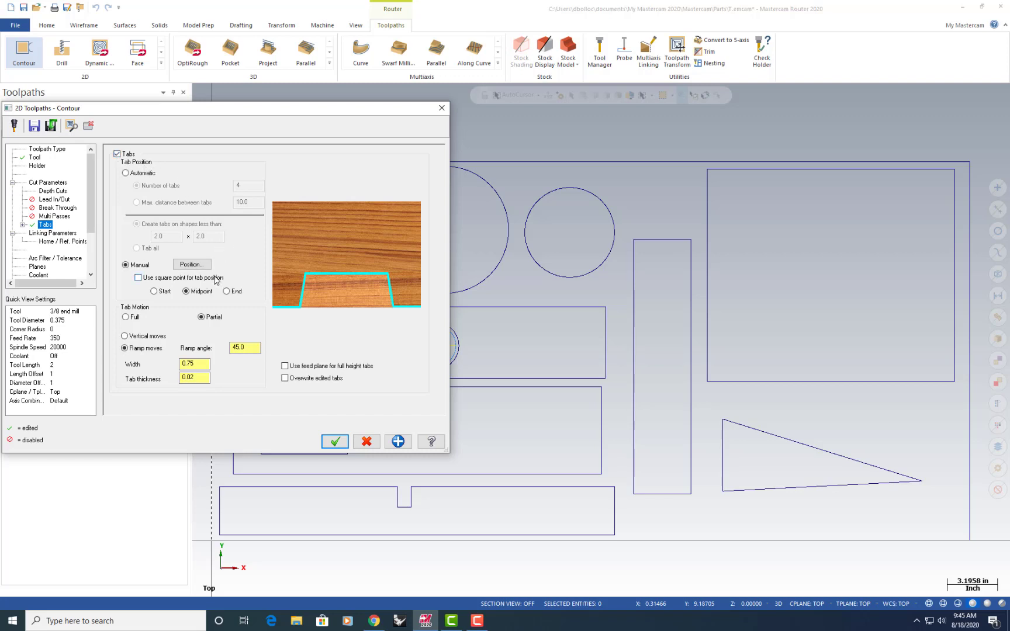
pyautogui.click(125, 173)
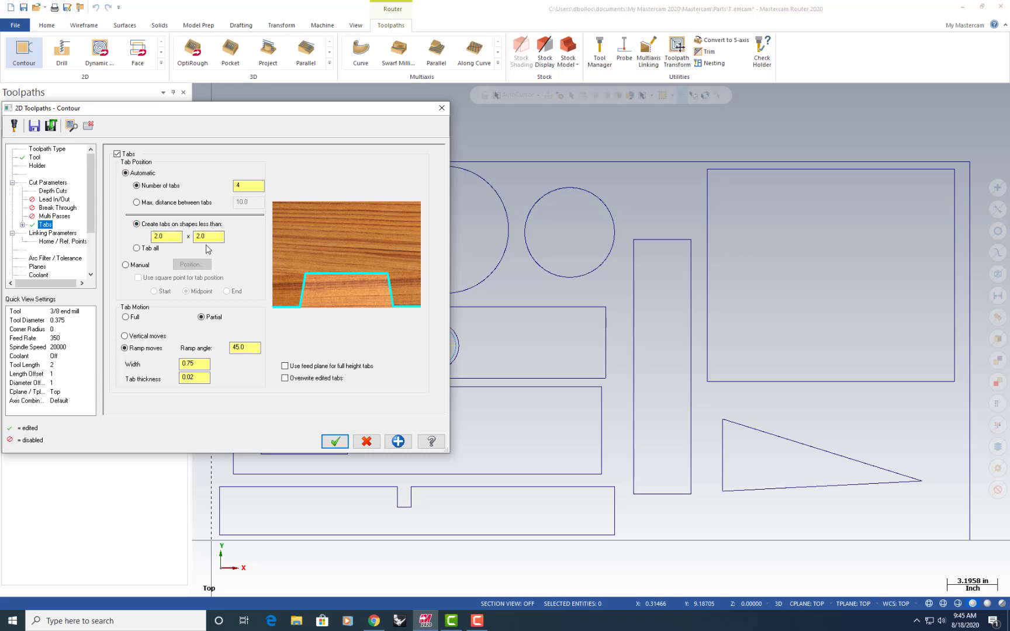
pyautogui.click(136, 248)
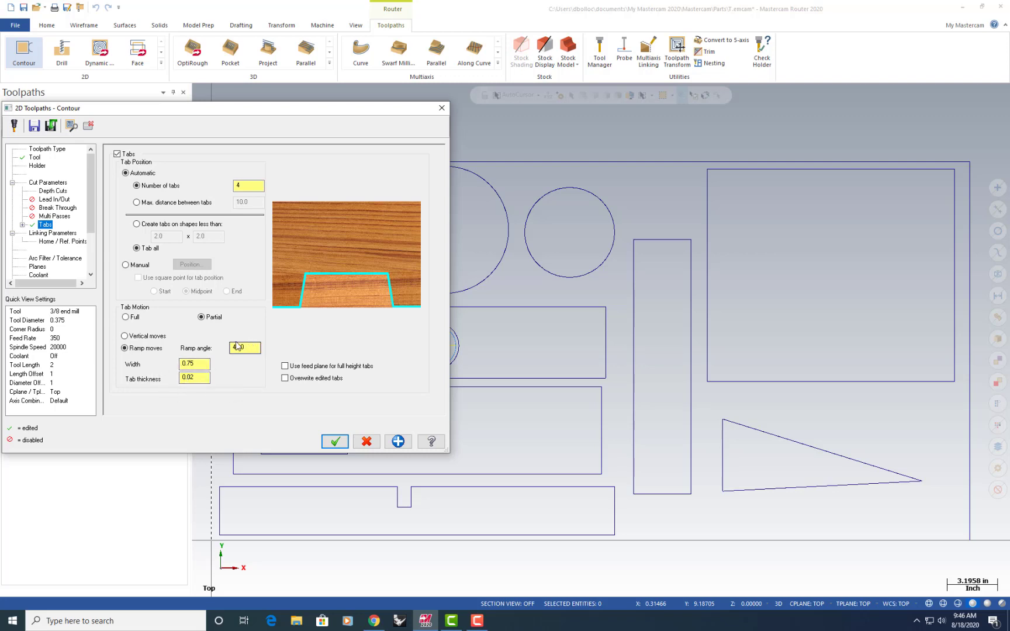
# Set the tab thickness to 0.05, check the linking parameters and accept the outside contour toolpath
pyautogui.click(201, 379)
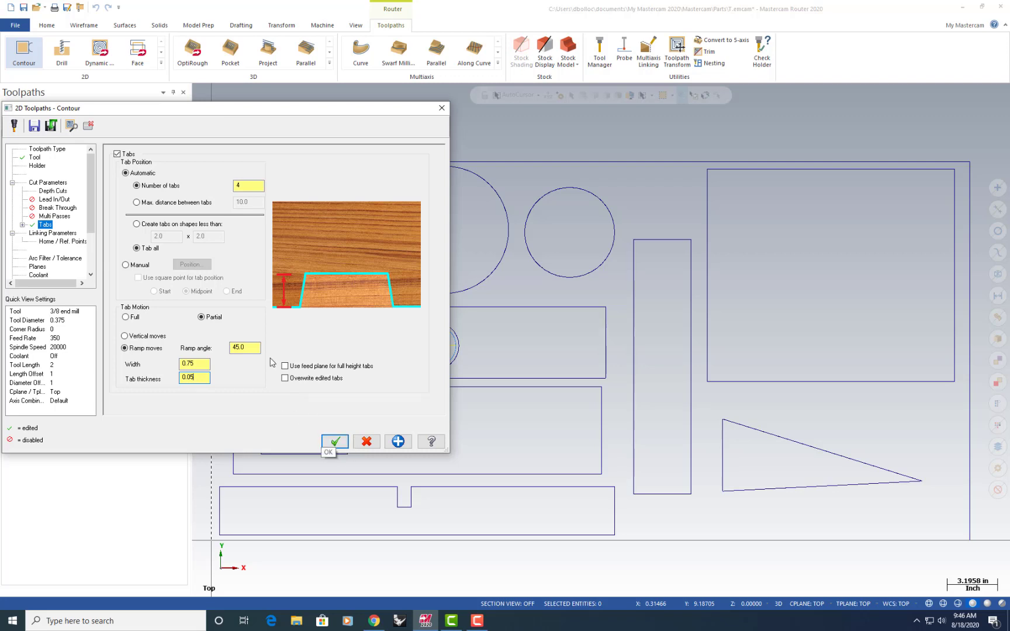
pyautogui.click(52, 233)
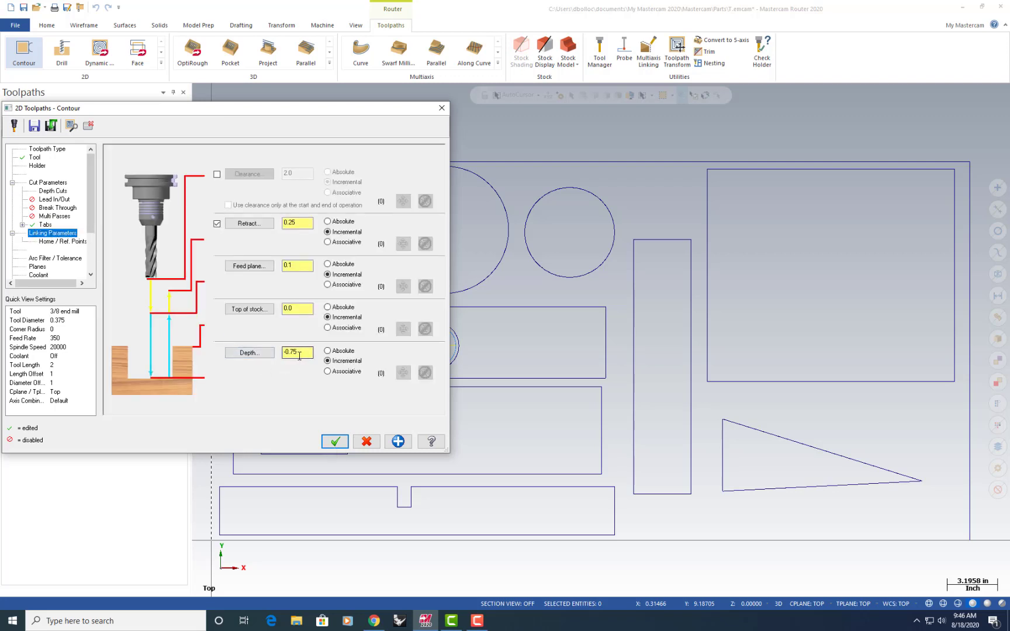
pyautogui.click(336, 440)
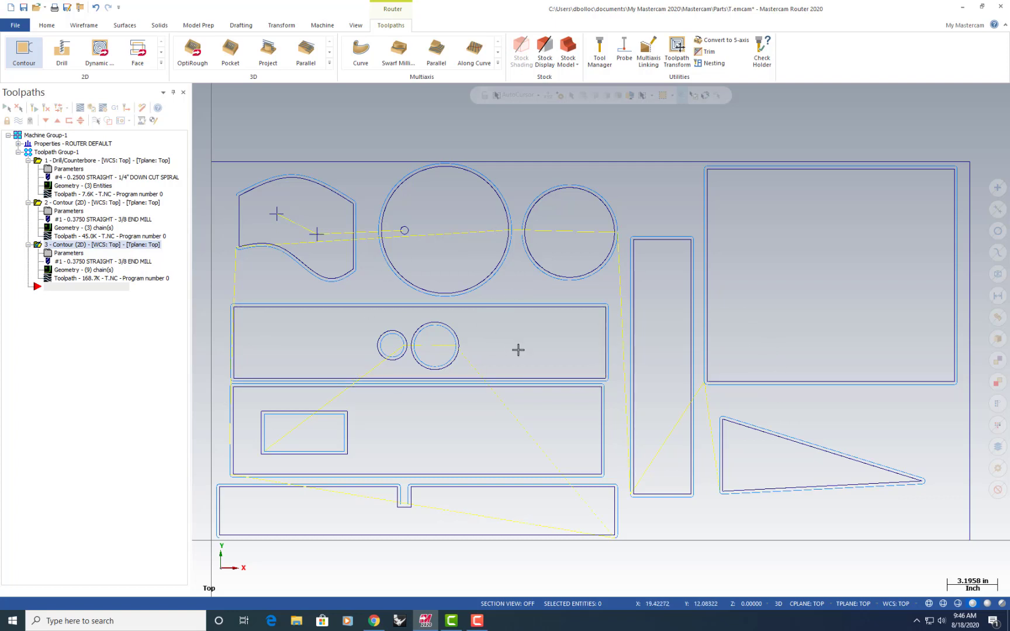
# Inspect the chains of the two outer circles in the outside contour's geometry, and close the Chain Manager without changes
pyautogui.click(67, 271)
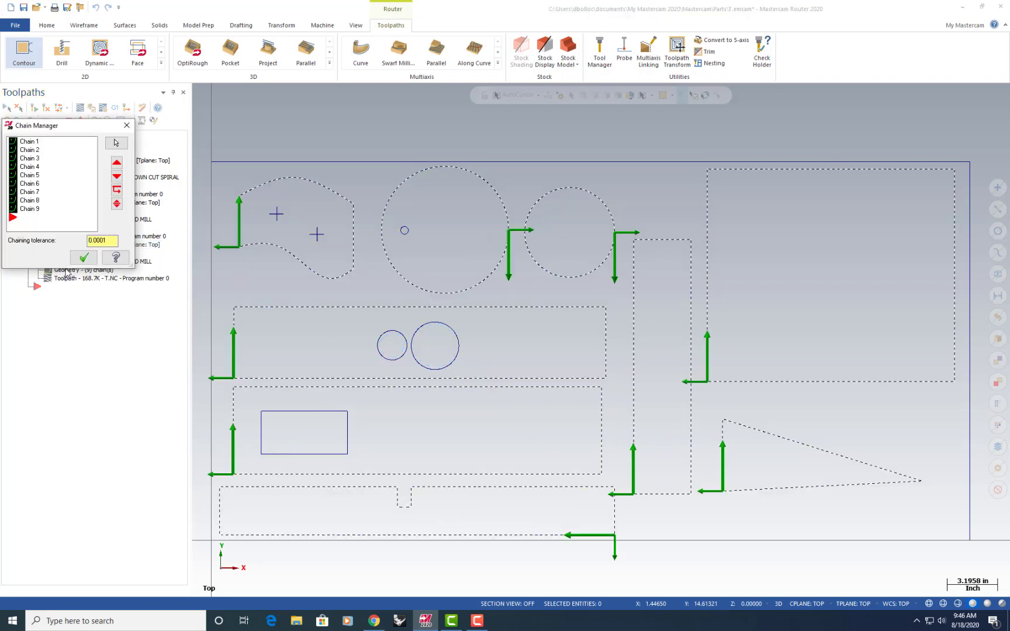
pyautogui.click(24, 175)
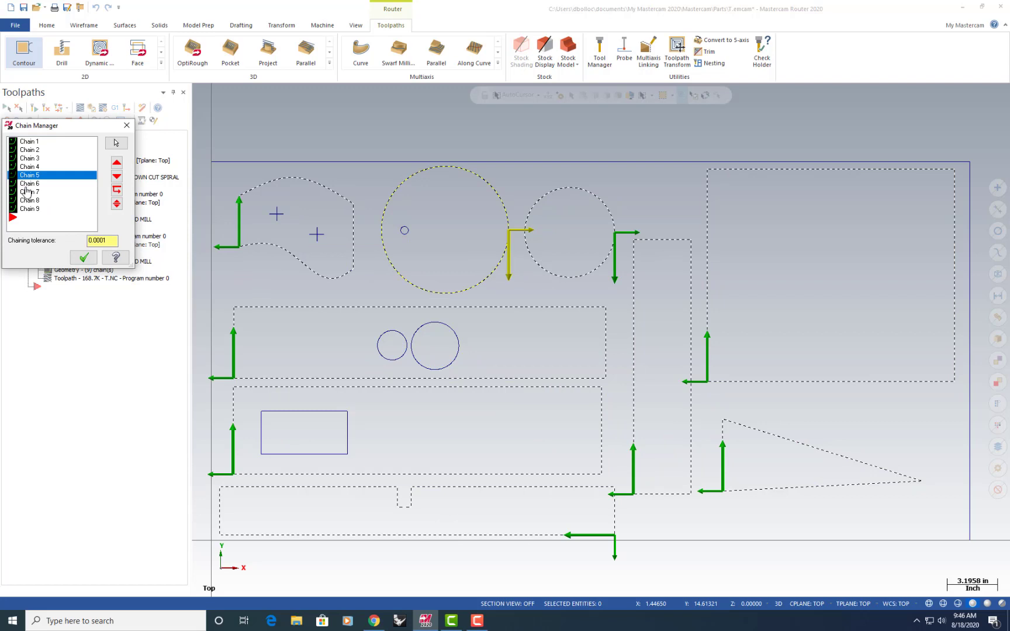
pyautogui.click(26, 183)
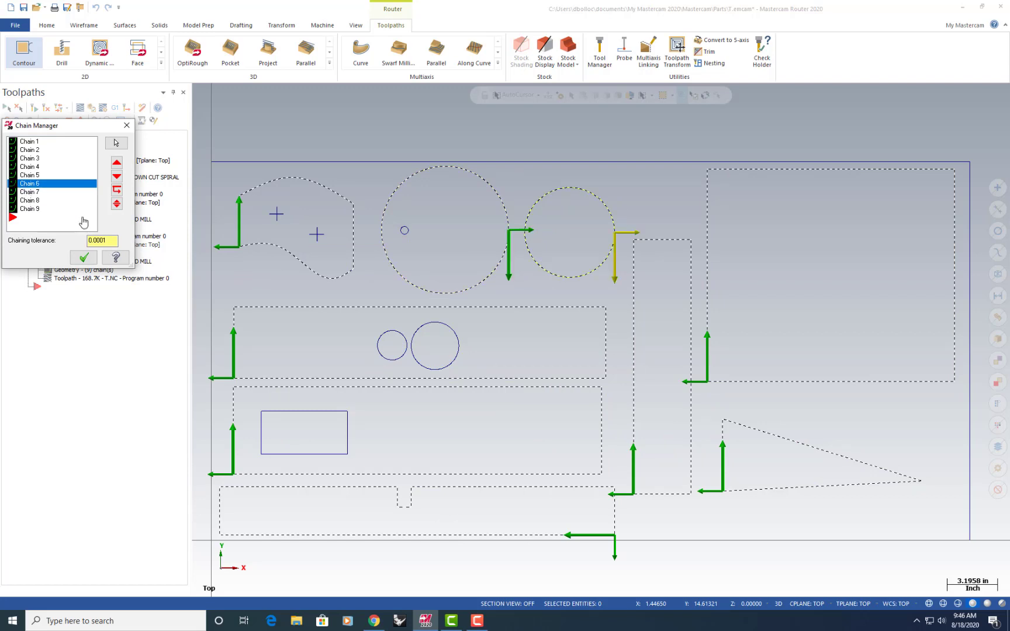
pyautogui.rightClick(38, 188)
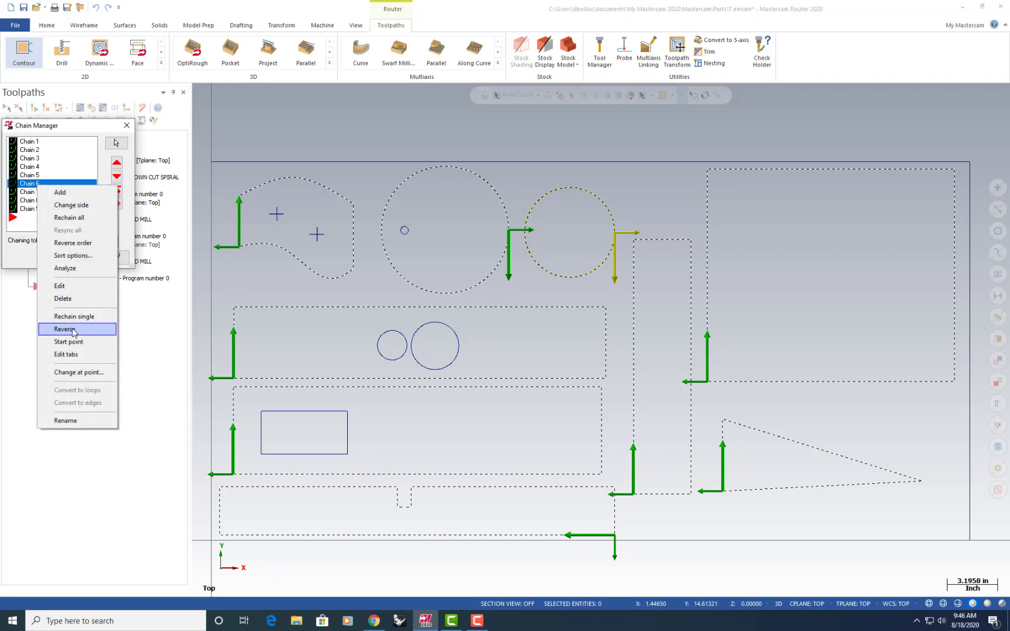
pyautogui.click(129, 125)
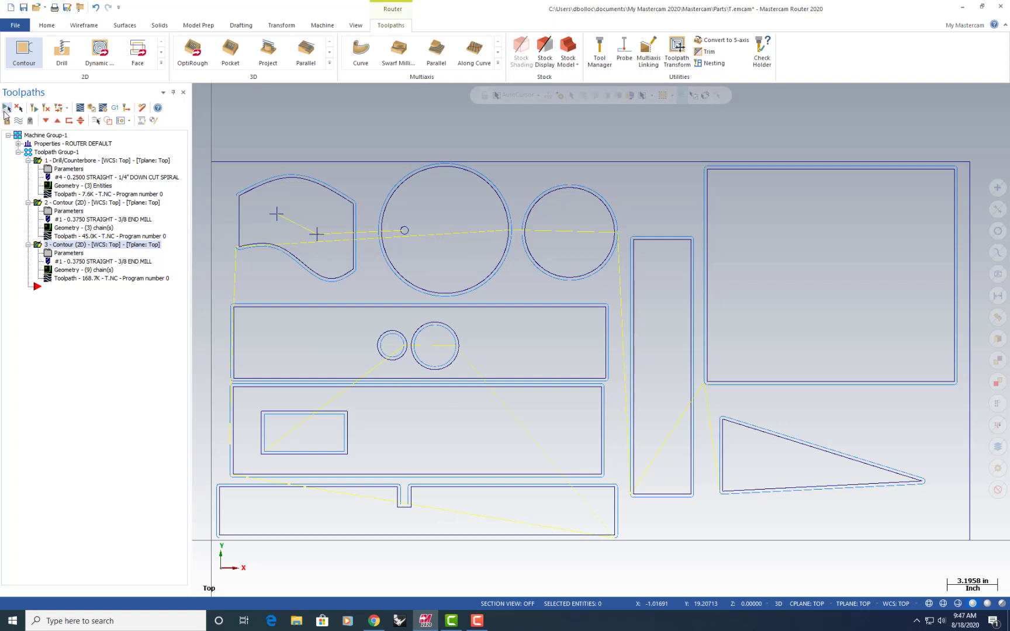
# Verify all the toolpaths in the simulator, running the cutting simulation and replaying it from the start
pyautogui.click(92, 108)
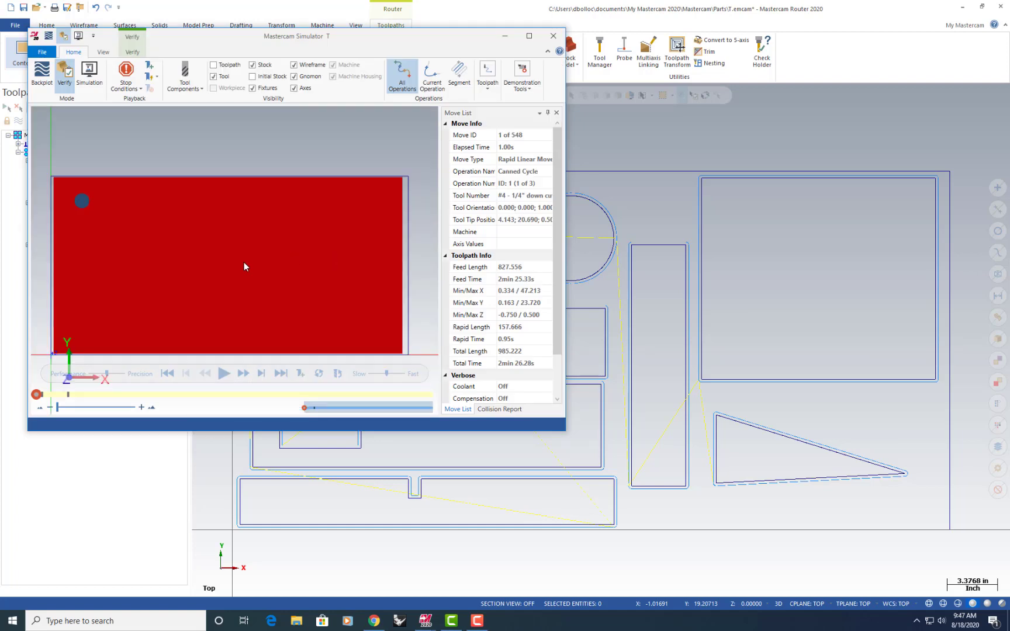
pyautogui.click(224, 374)
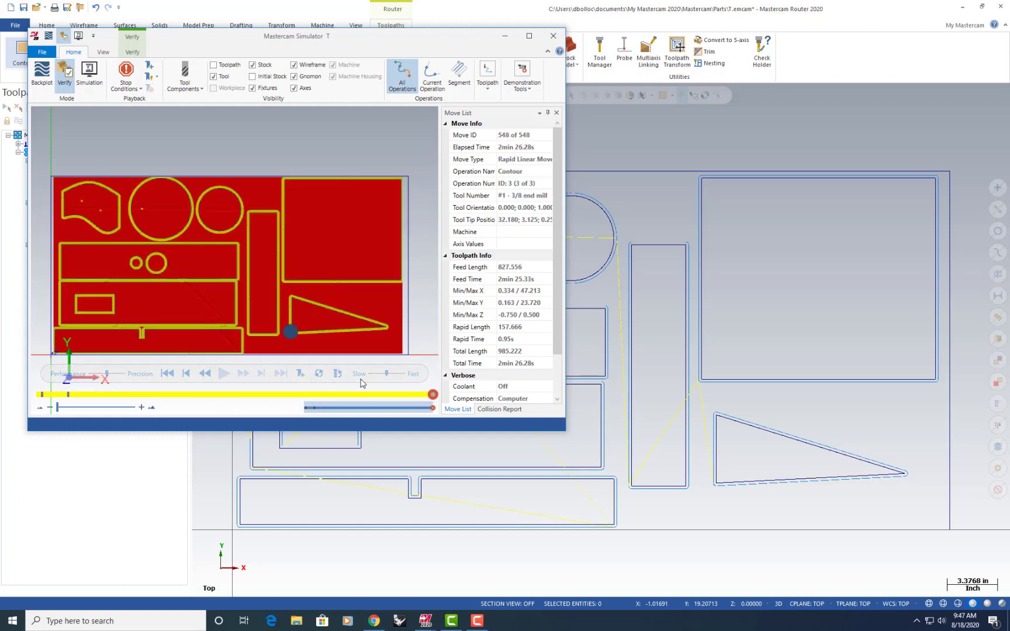
pyautogui.click(167, 374)
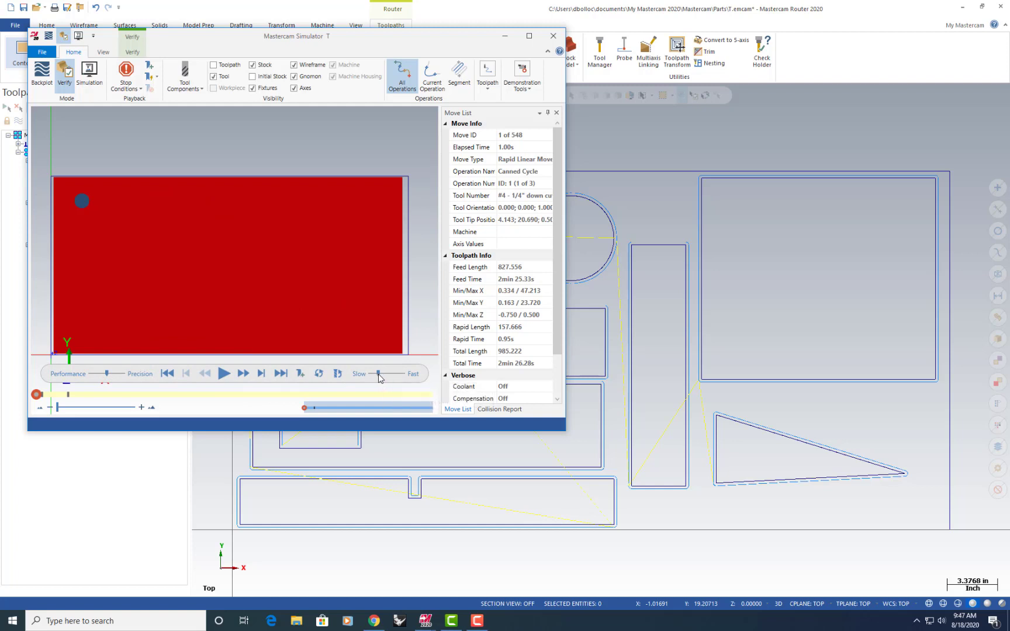
pyautogui.click(225, 374)
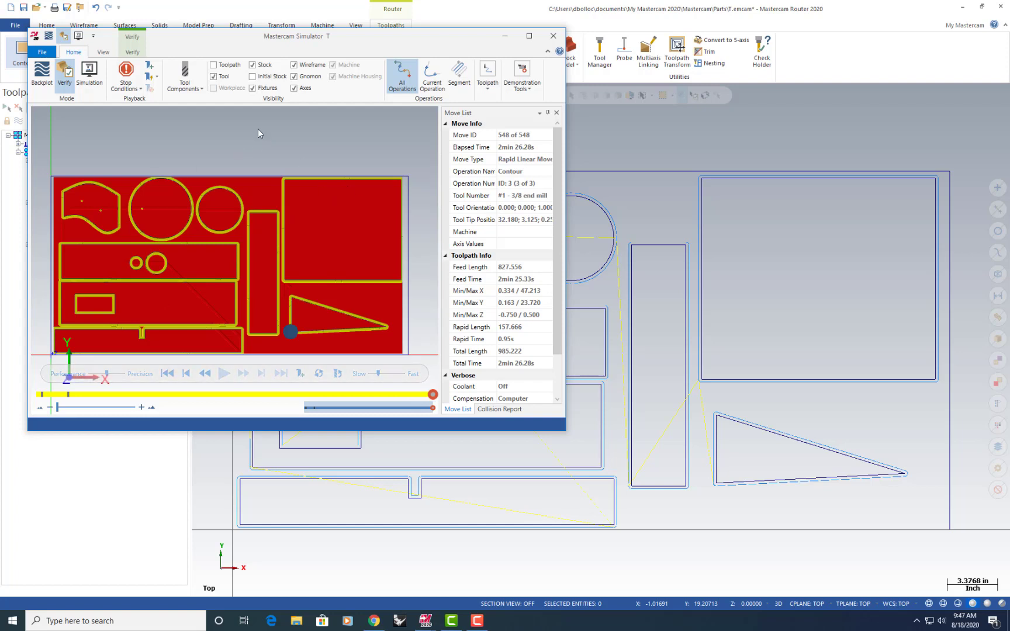
# Switch the simulation to an isometric view, maximize the simulator and replay the cutting from the start
pyautogui.click(105, 54)
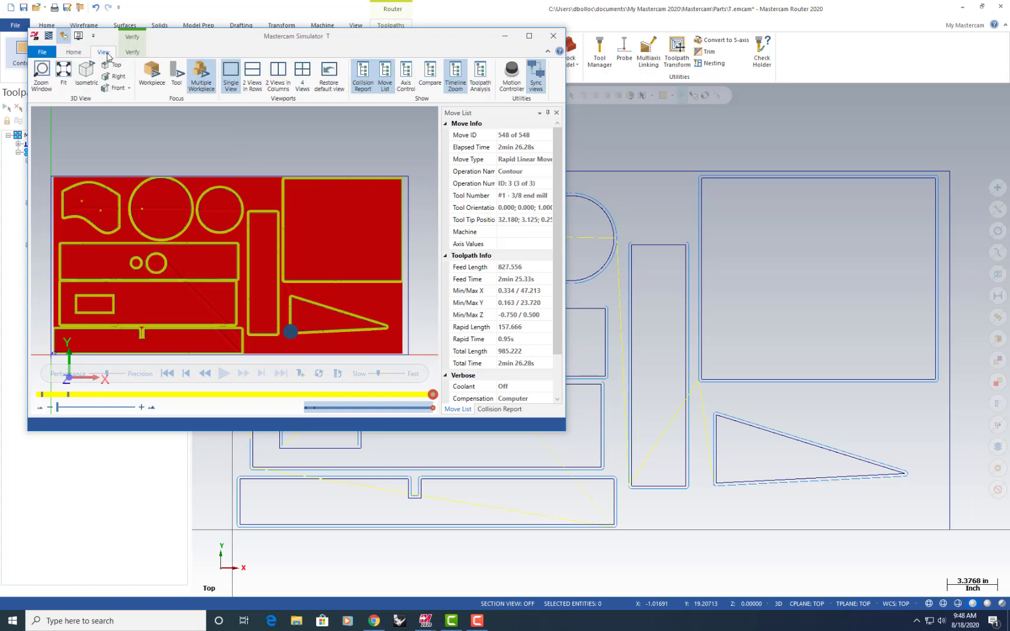
pyautogui.click(87, 70)
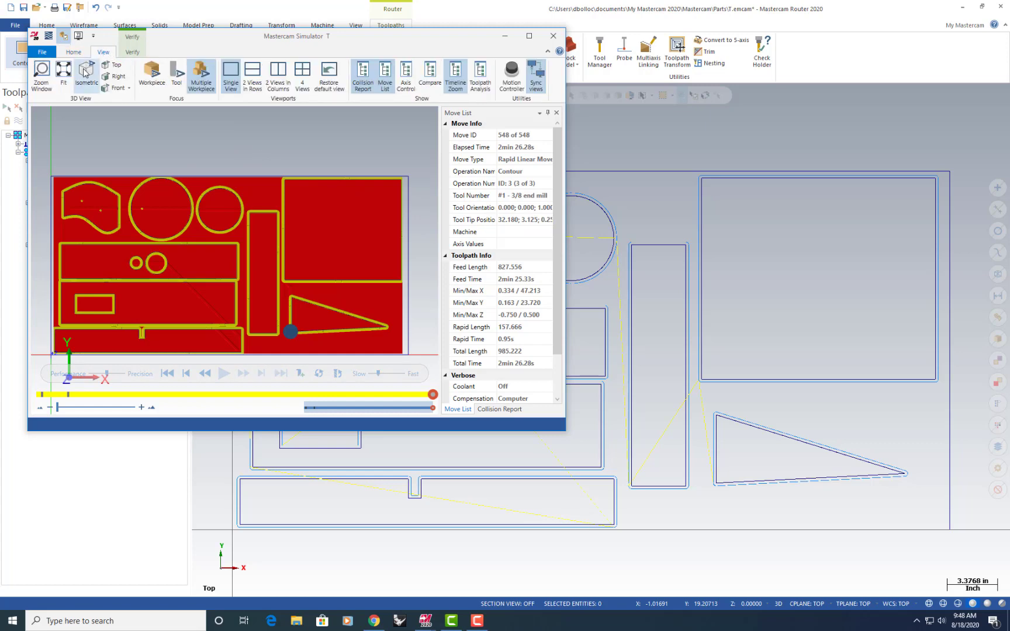
pyautogui.click(168, 375)
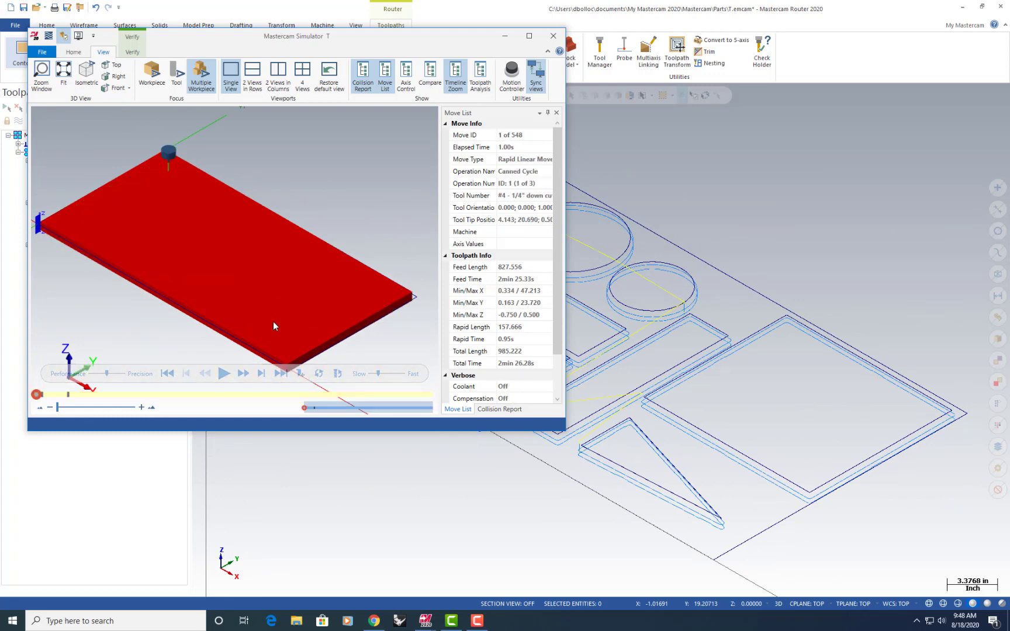
pyautogui.click(528, 37)
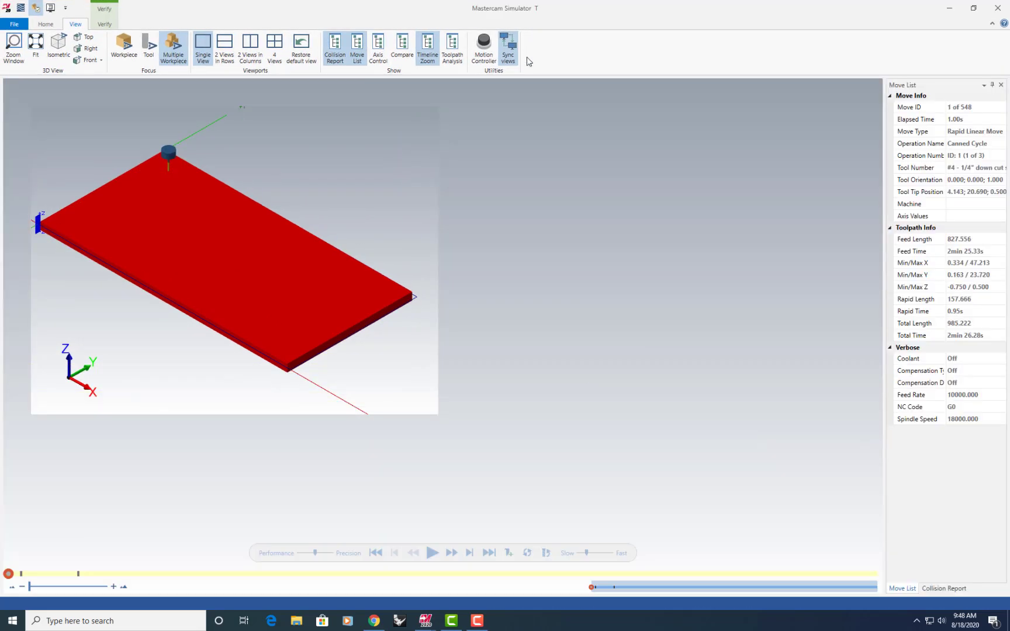
pyautogui.click(432, 553)
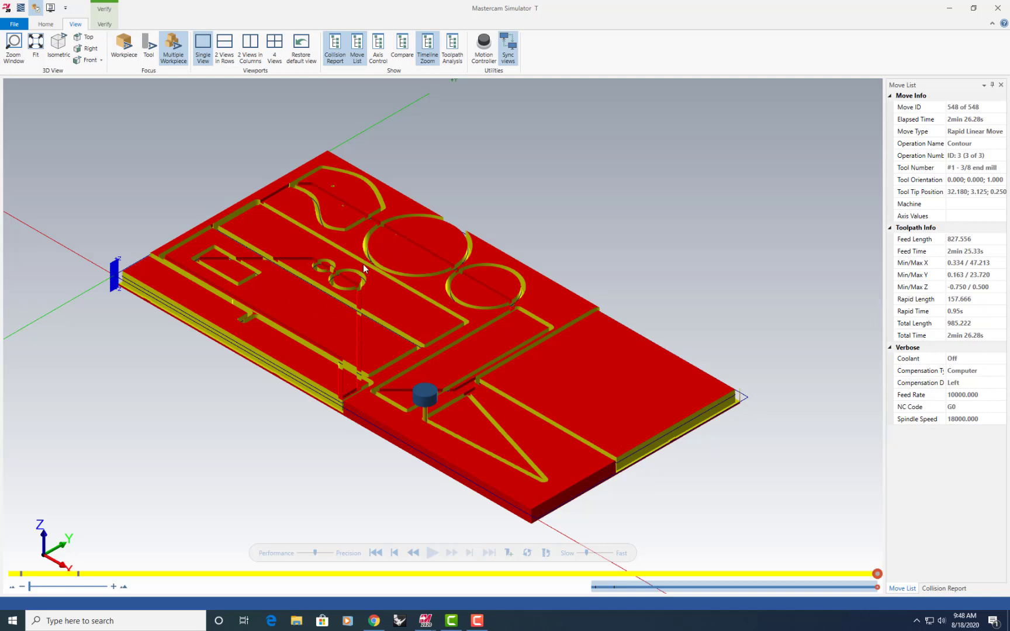
# Rotate the simulated sheet and examine the tabs along the part outlines up close, and close the simulator
pyautogui.rightClick(295, 304)
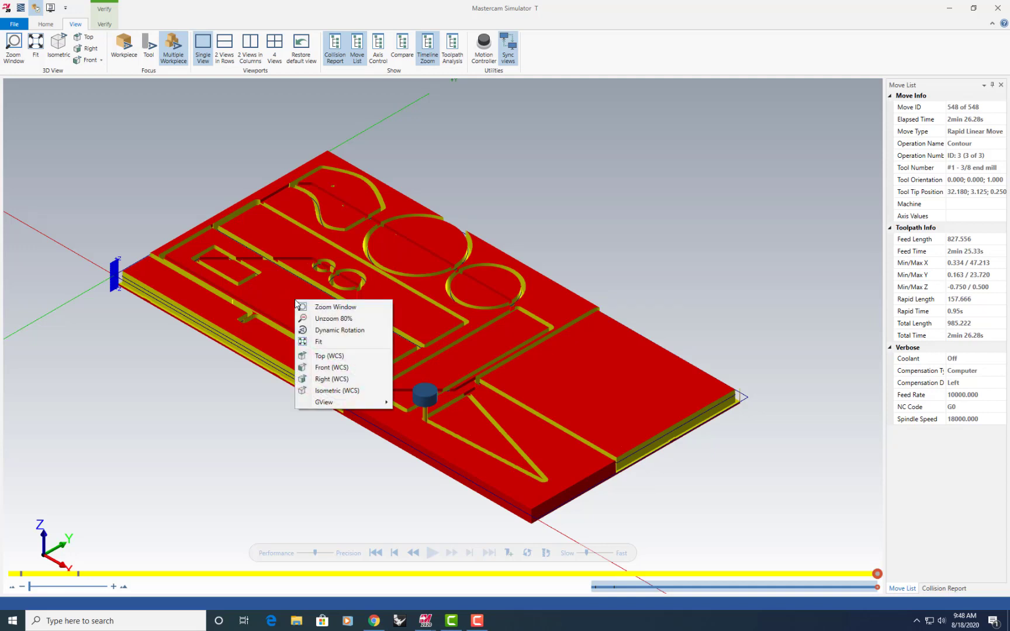
pyautogui.click(358, 331)
pyautogui.click(391, 300)
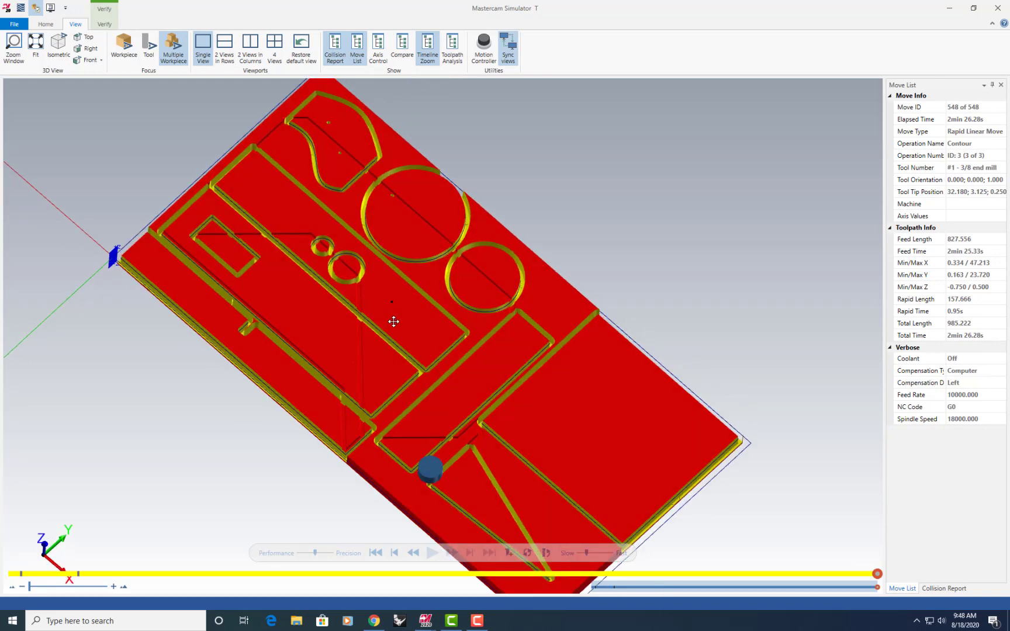
pyautogui.moveTo(393, 321); pyautogui.dragTo(384, 363)
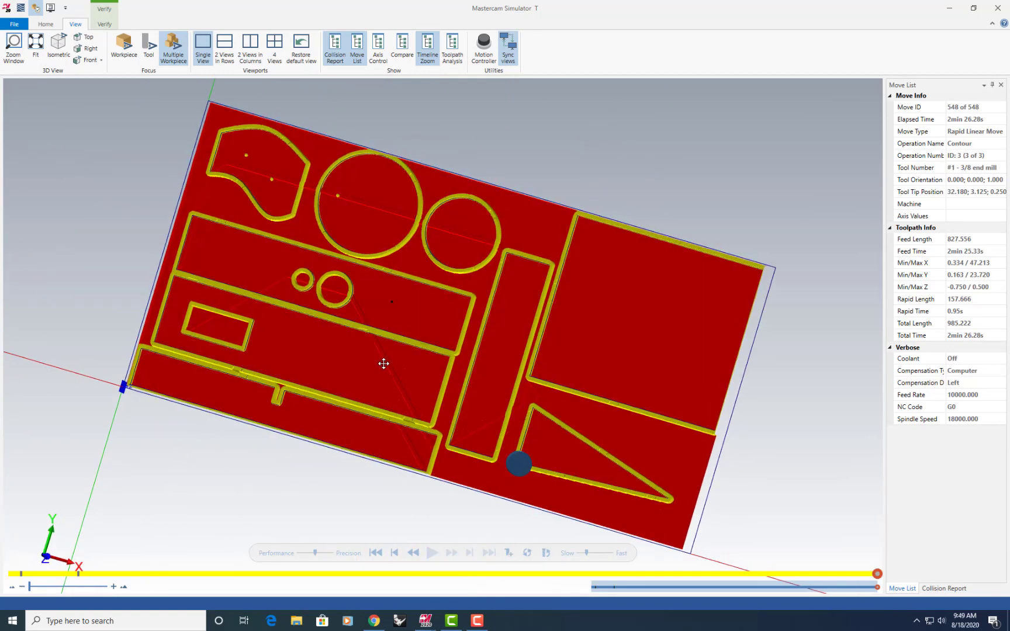
pyautogui.scroll(5, 418, 401)
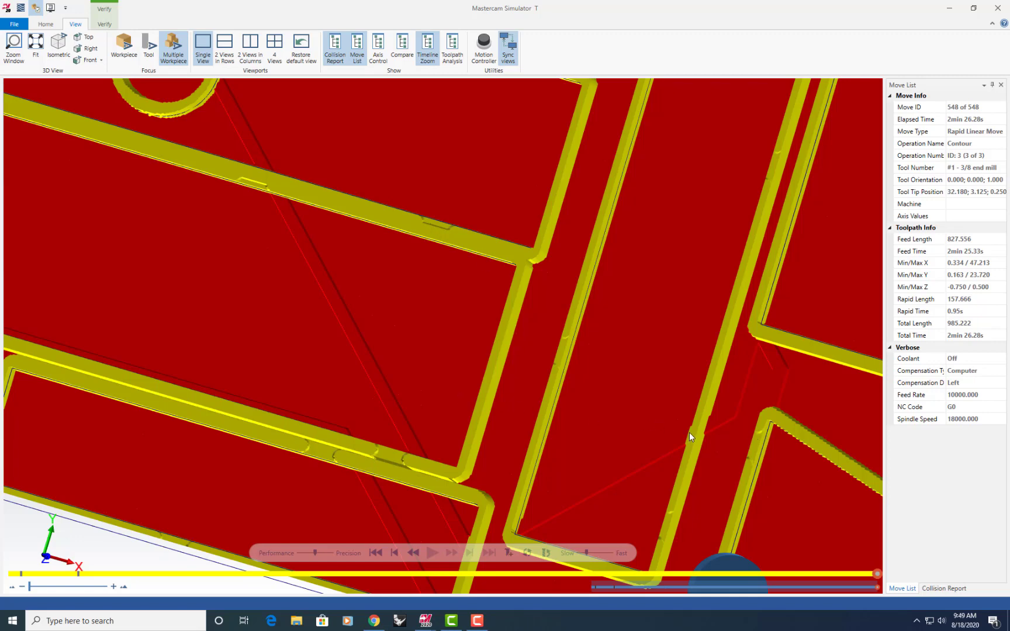
pyautogui.scroll(-1, 371, 476)
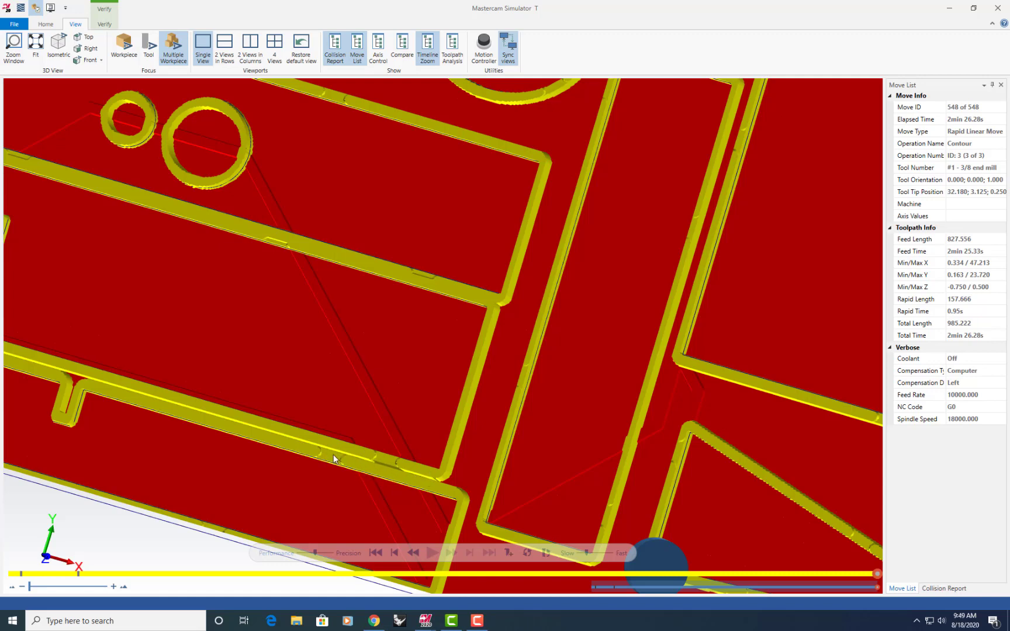
pyautogui.scroll(-3, 347, 422)
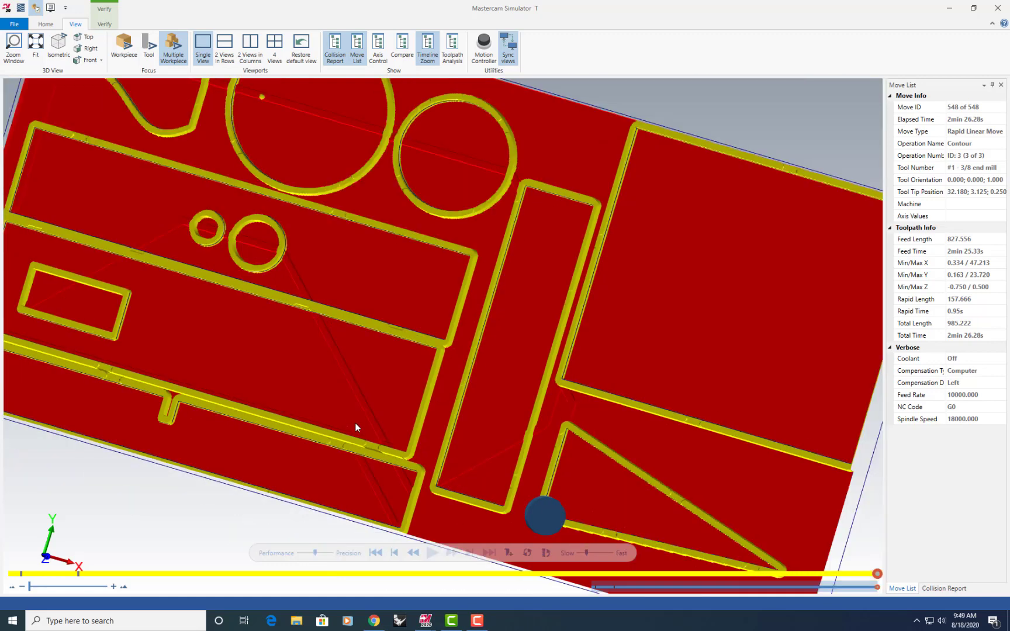
pyautogui.scroll(-2, 355, 423)
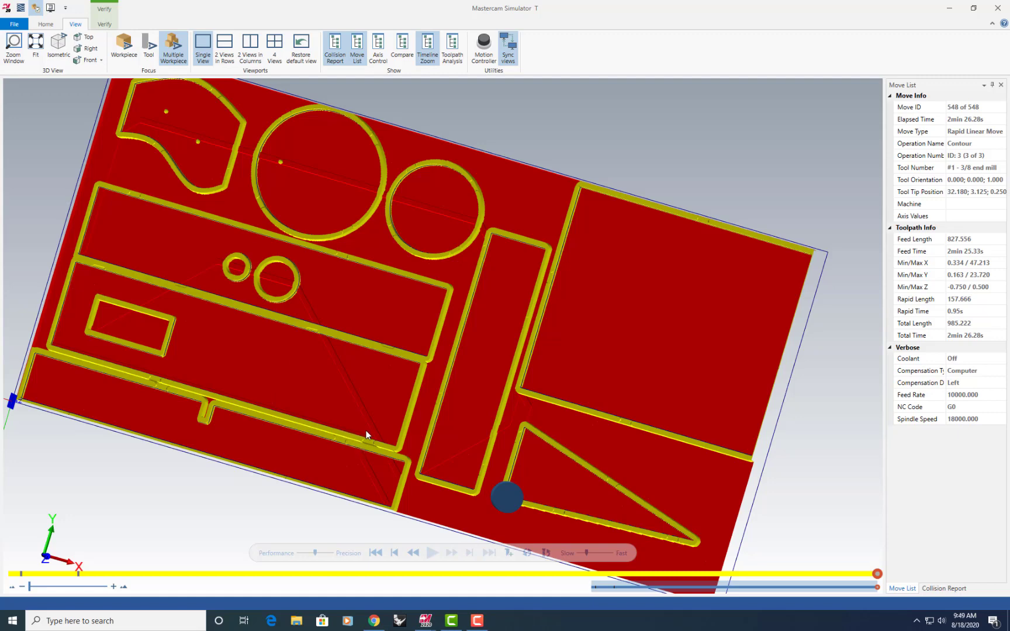
pyautogui.scroll(-3, 396, 436)
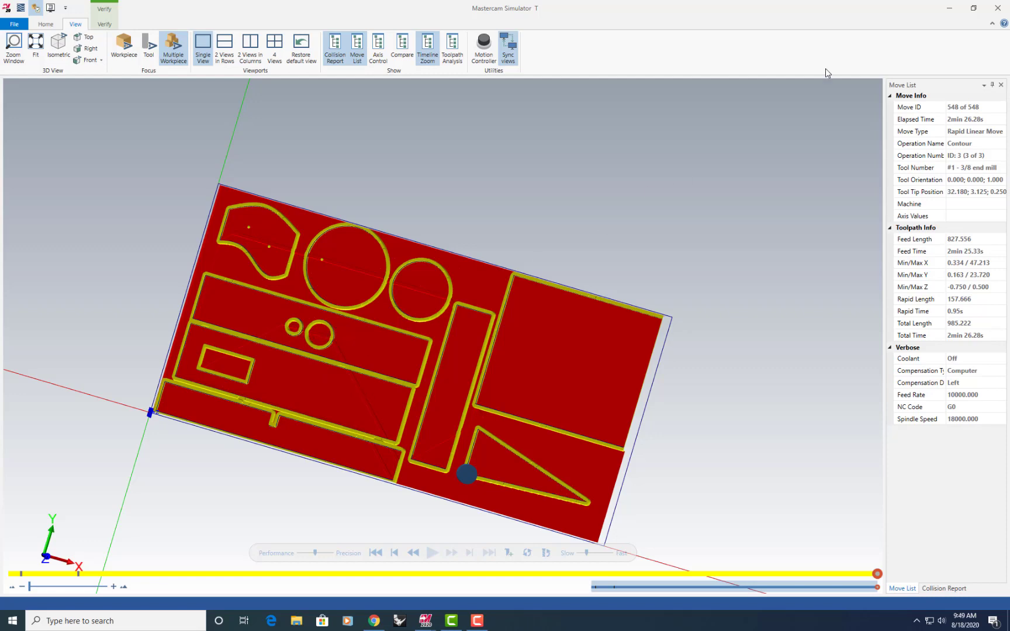
pyautogui.click(997, 8)
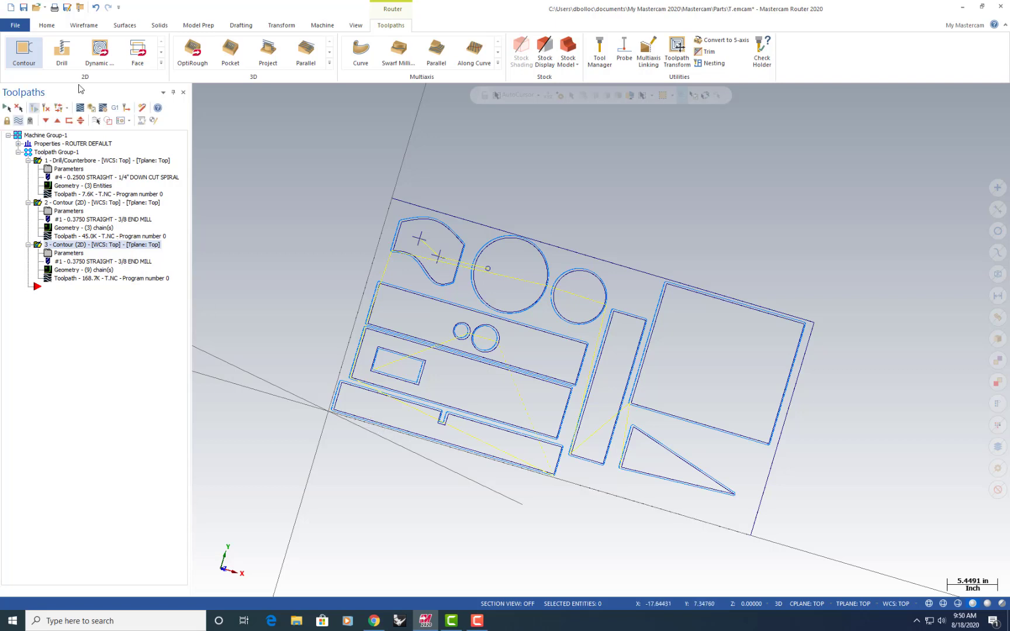
# Set the retract height of the drilling operation to 1.0 in its linking parameters
pyautogui.click(358, 26)
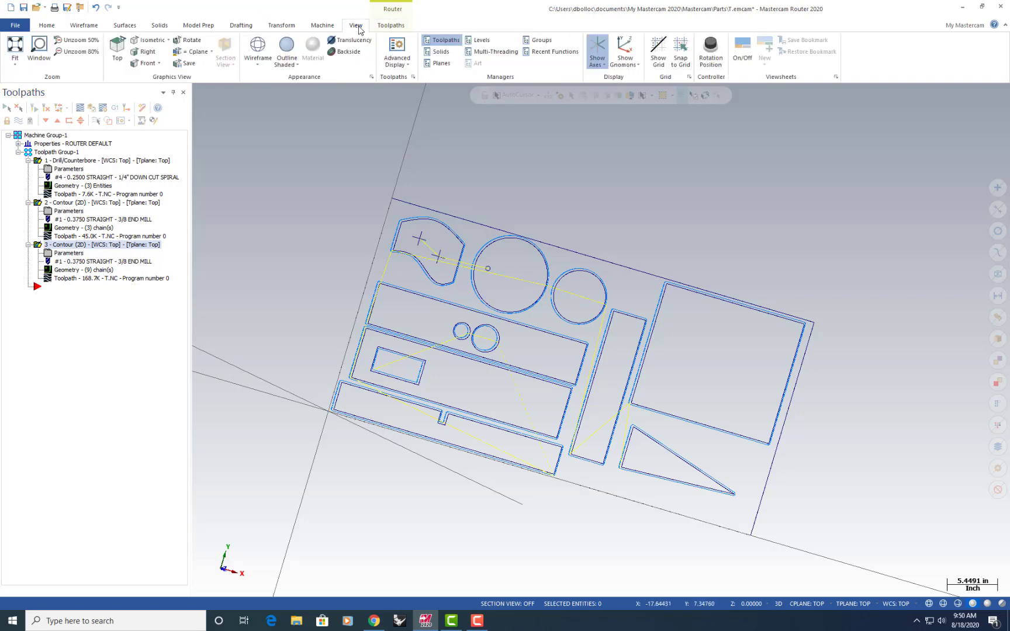
pyautogui.click(114, 56)
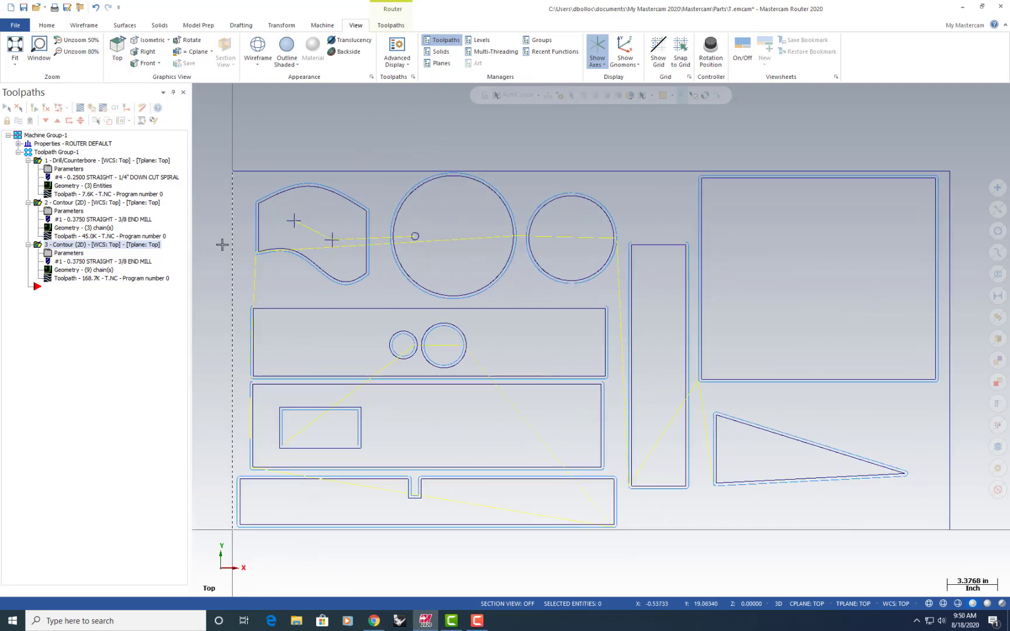
pyautogui.click(66, 170)
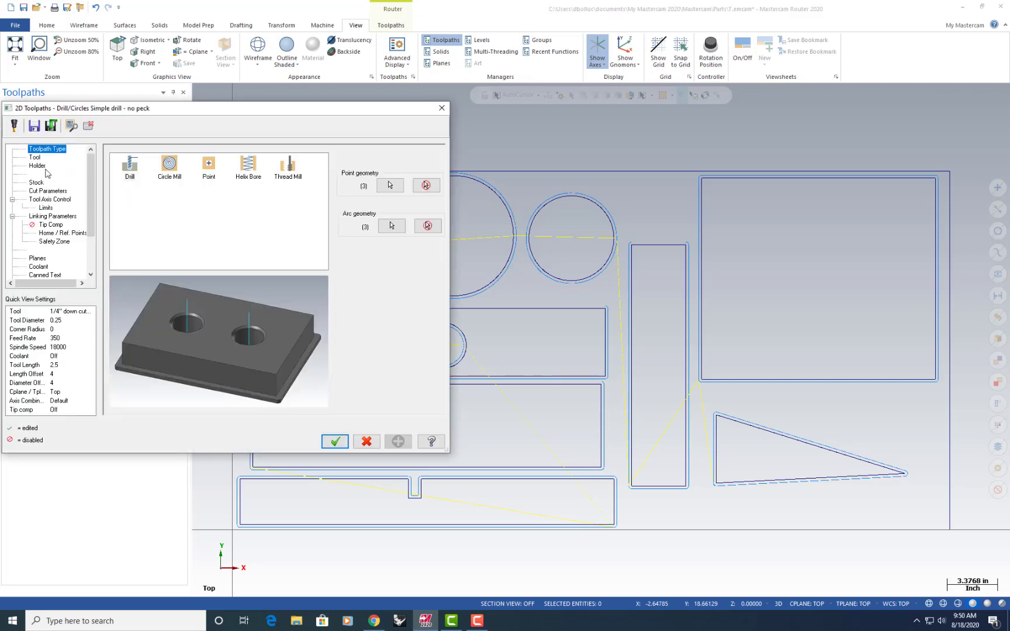
pyautogui.click(51, 216)
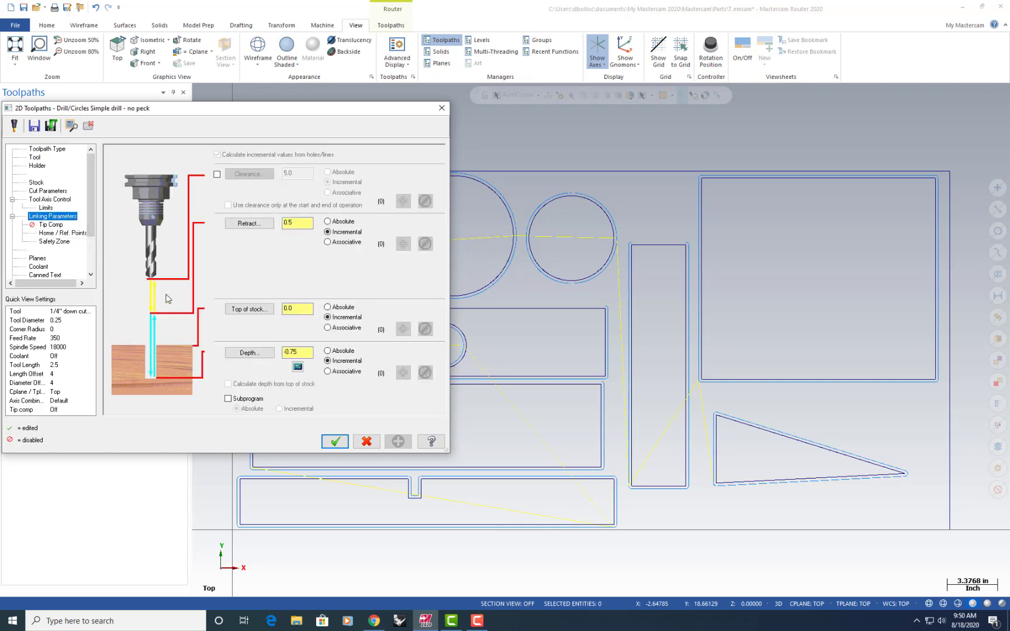
pyautogui.click(295, 224)
pyautogui.click(301, 351)
pyautogui.click(297, 221)
pyautogui.moveTo(296, 225); pyautogui.dragTo(282, 225)
pyautogui.write('1.0')
pyautogui.press('Tab')
pyautogui.click(335, 441)
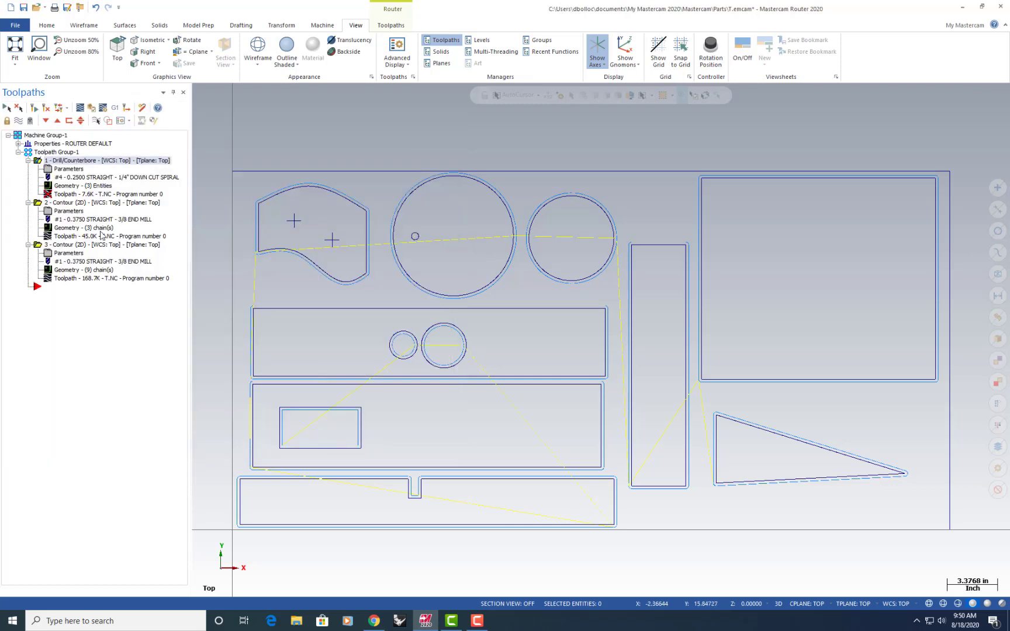
# Set the retract height of the inner-cutout contour, operation 2, to 1.0 in its linking parameters
pyautogui.click(68, 211)
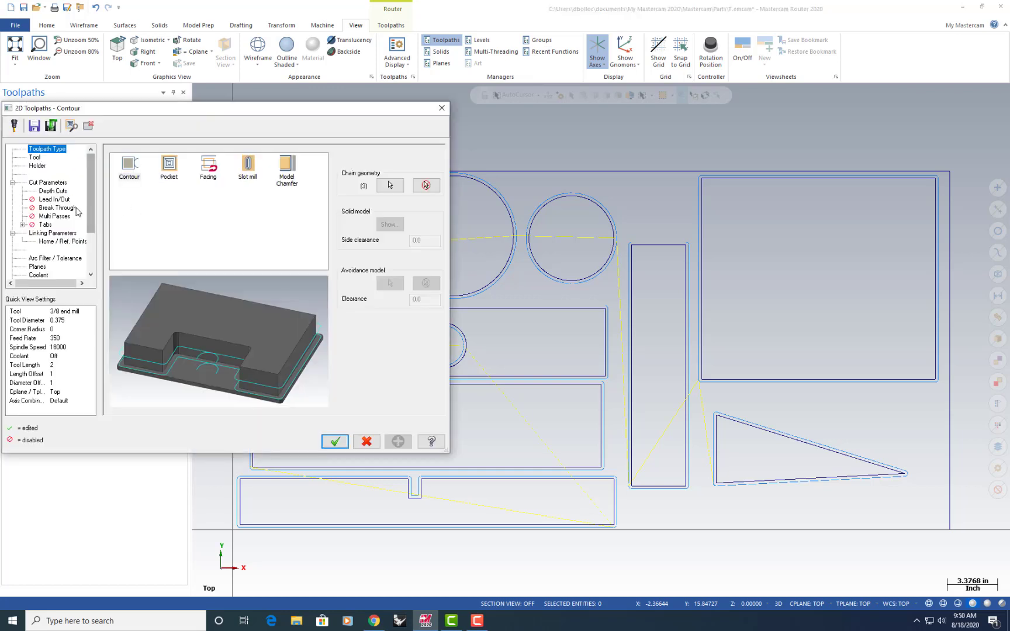
pyautogui.click(52, 234)
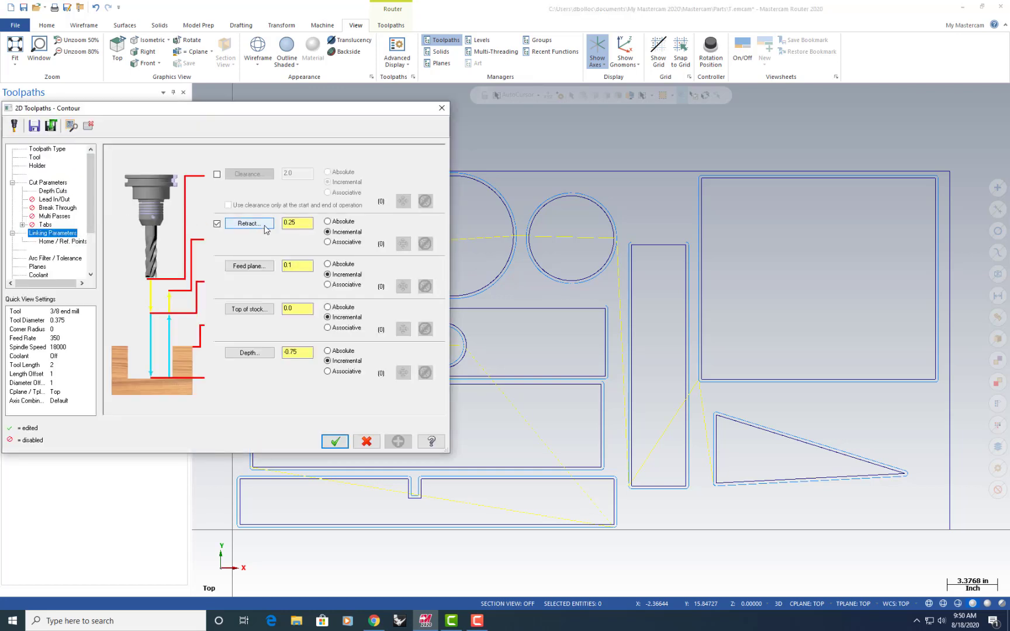
pyautogui.doubleClick(301, 223)
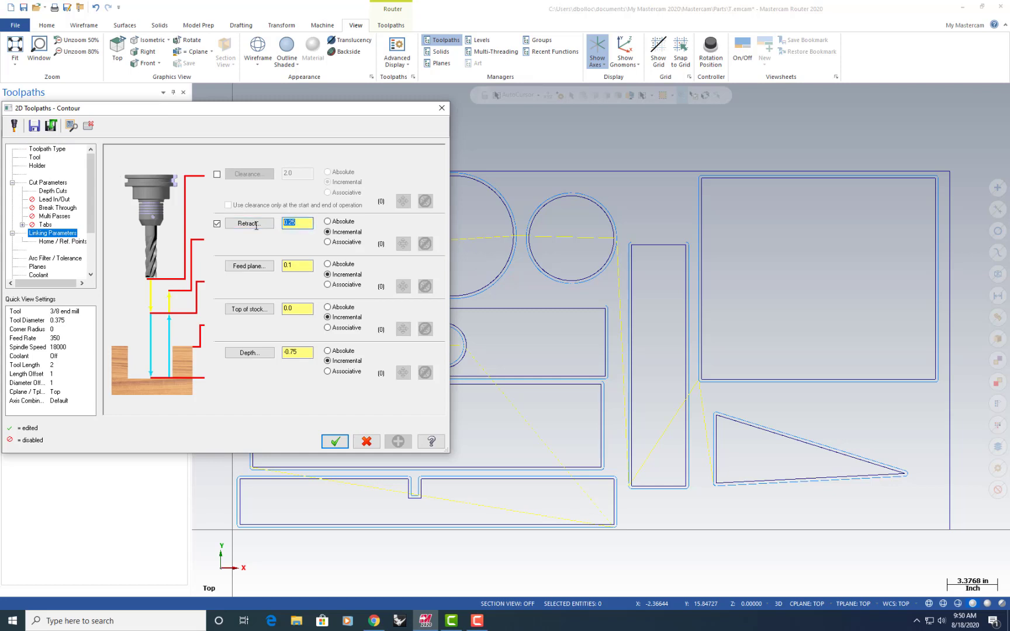
pyautogui.write('1.0')
pyautogui.press('Tab')
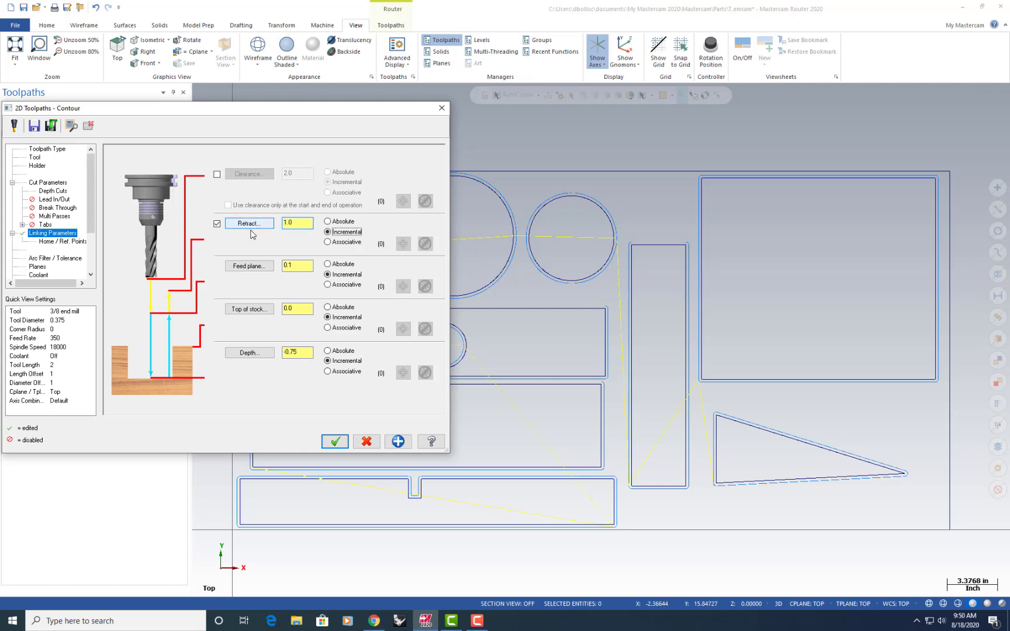
pyautogui.click(334, 442)
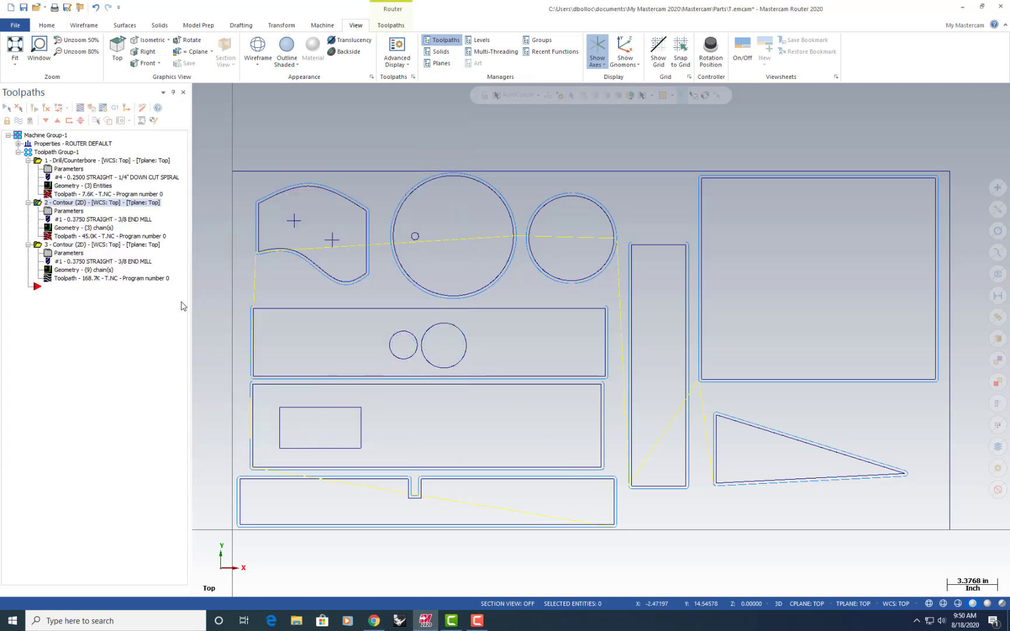
# Set the retract height of the outer-profile contour, operation 3, to 1.0 in its linking parameters
pyautogui.click(68, 253)
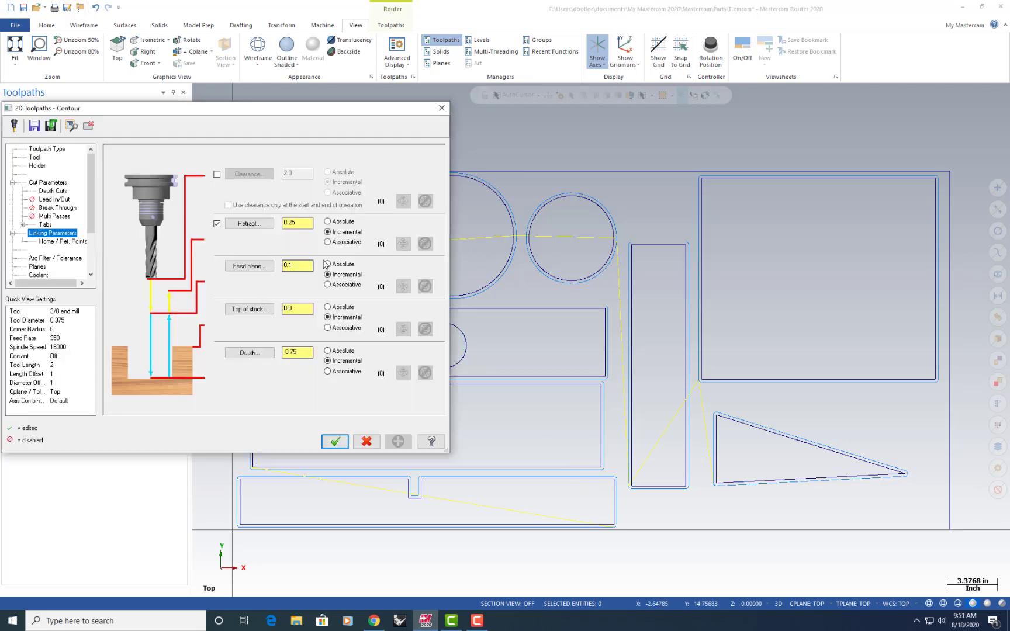
pyautogui.moveTo(308, 223); pyautogui.dragTo(275, 225)
pyautogui.write('1')
pyautogui.press('Tab')
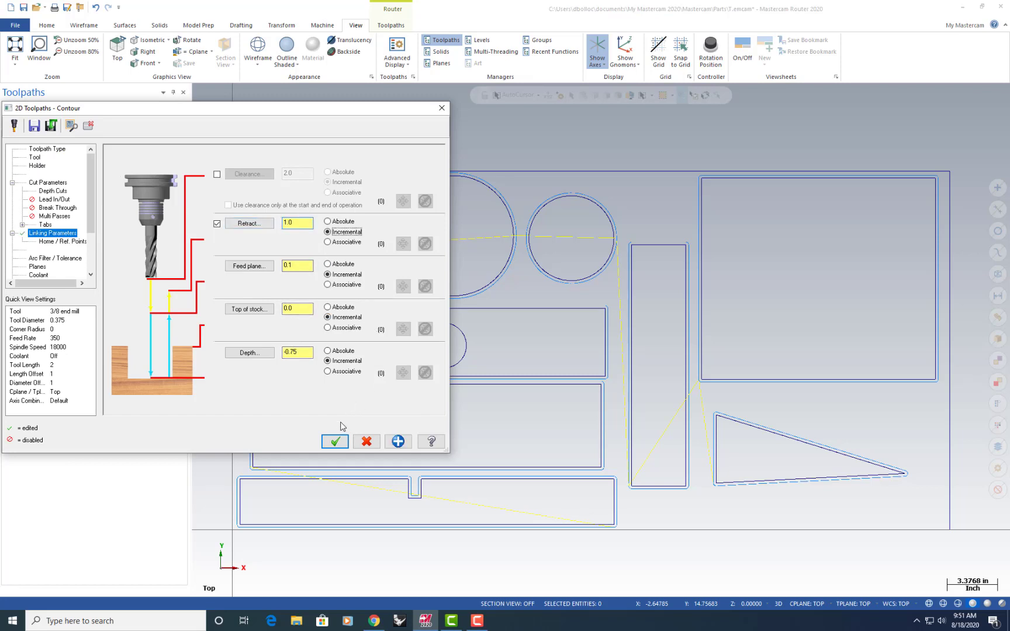
pyautogui.click(338, 440)
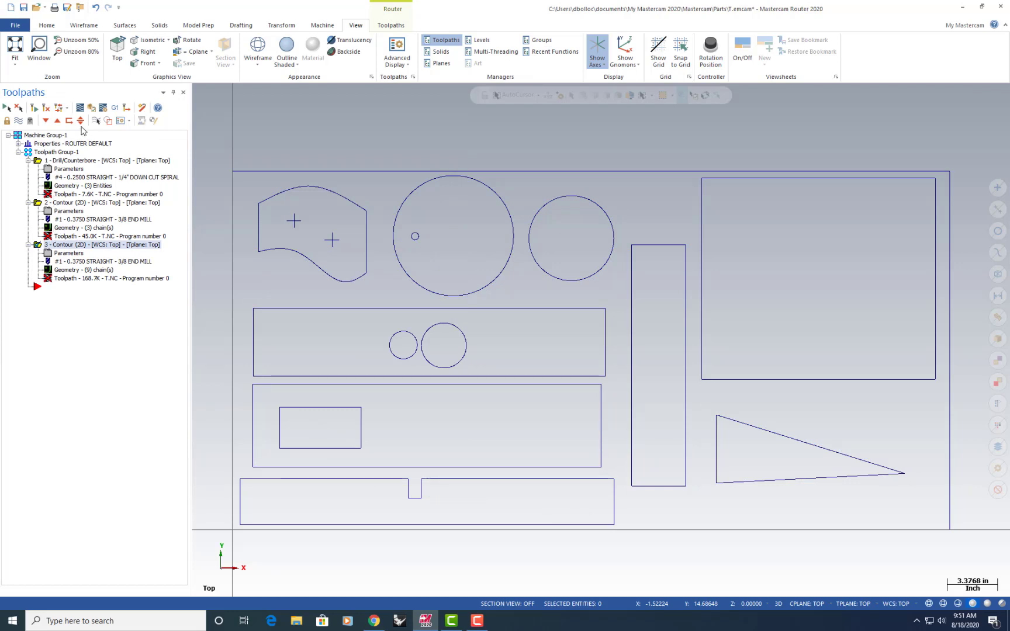
# Regenerate the changed toolpaths, and verify them by running the cutting simulation in an isometric view
pyautogui.click(46, 108)
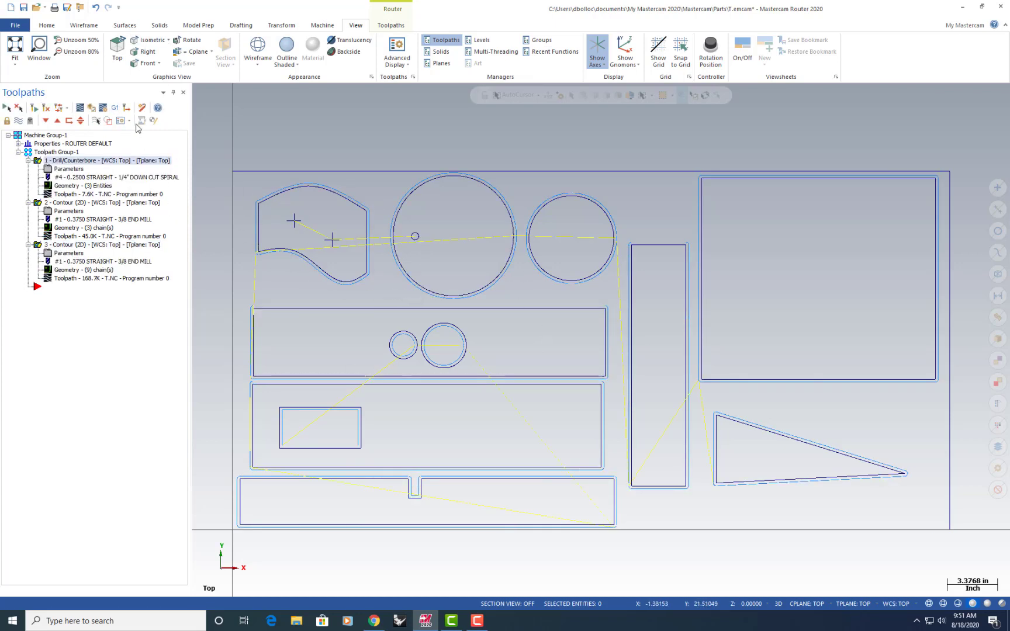
pyautogui.click(89, 109)
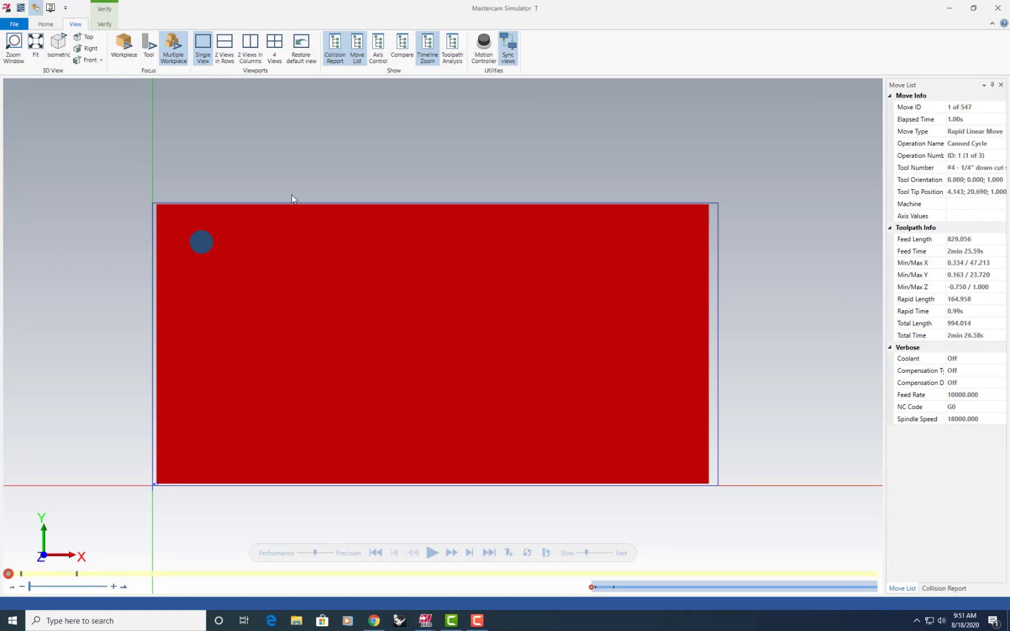
pyautogui.click(58, 46)
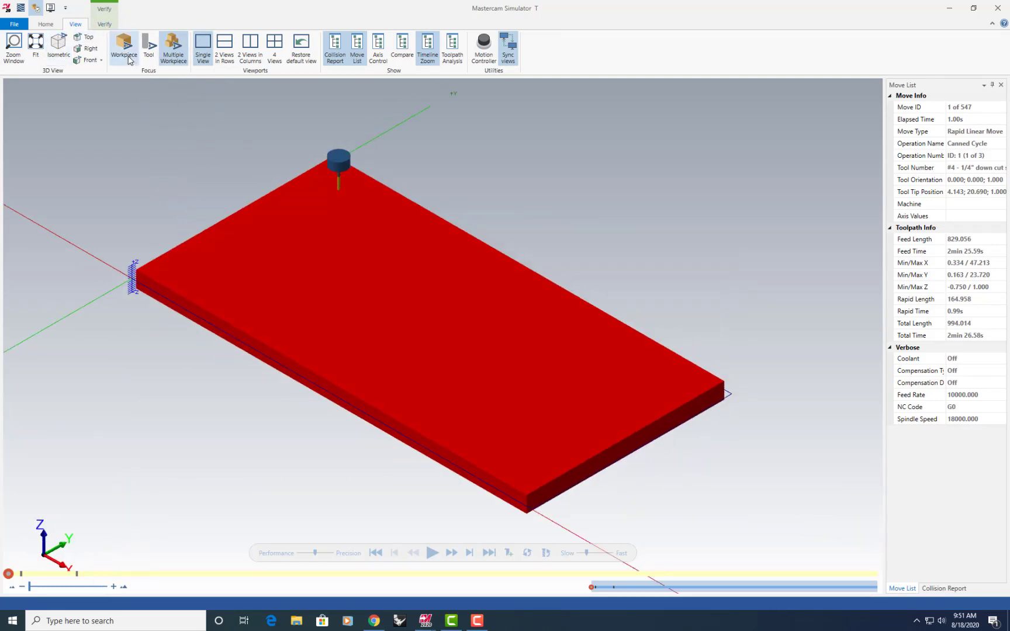
pyautogui.click(432, 553)
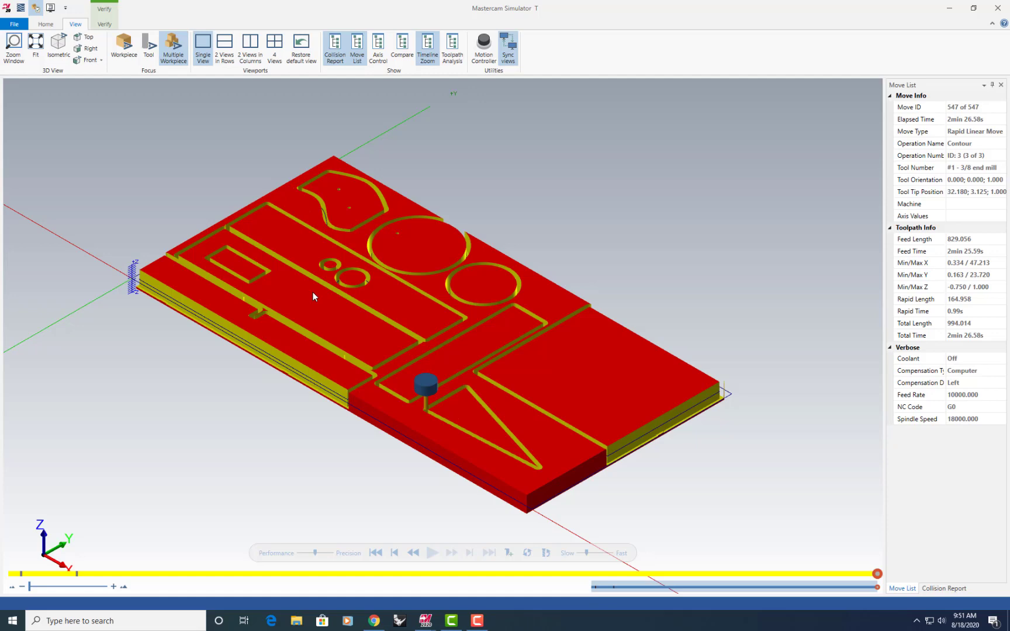
pyautogui.click(996, 7)
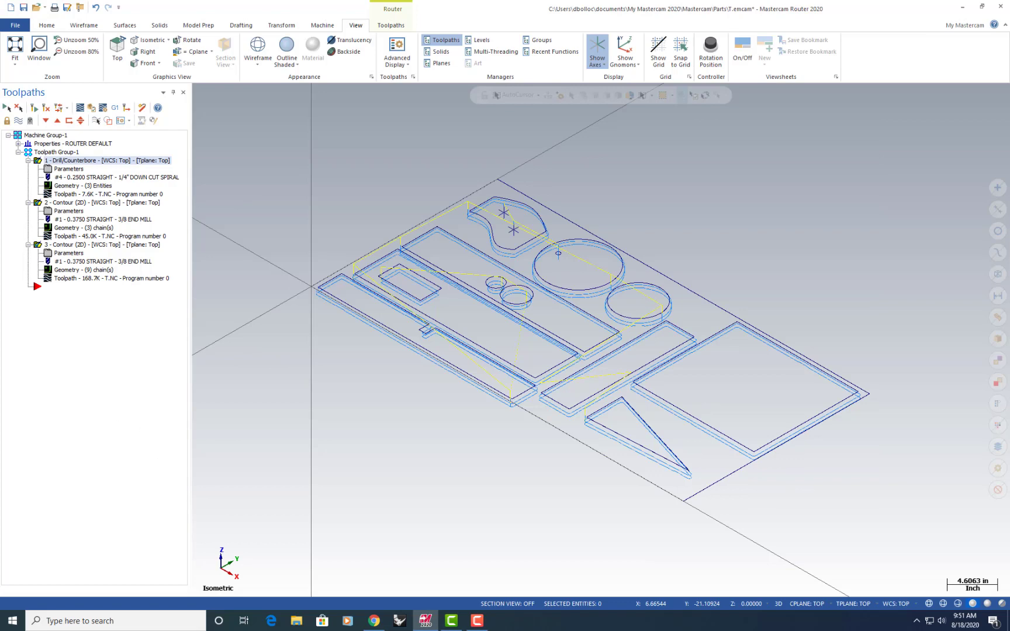
# Post all the operations to an NC file named T.NC in the router's NC folder, replacing the existing file
pyautogui.click(118, 47)
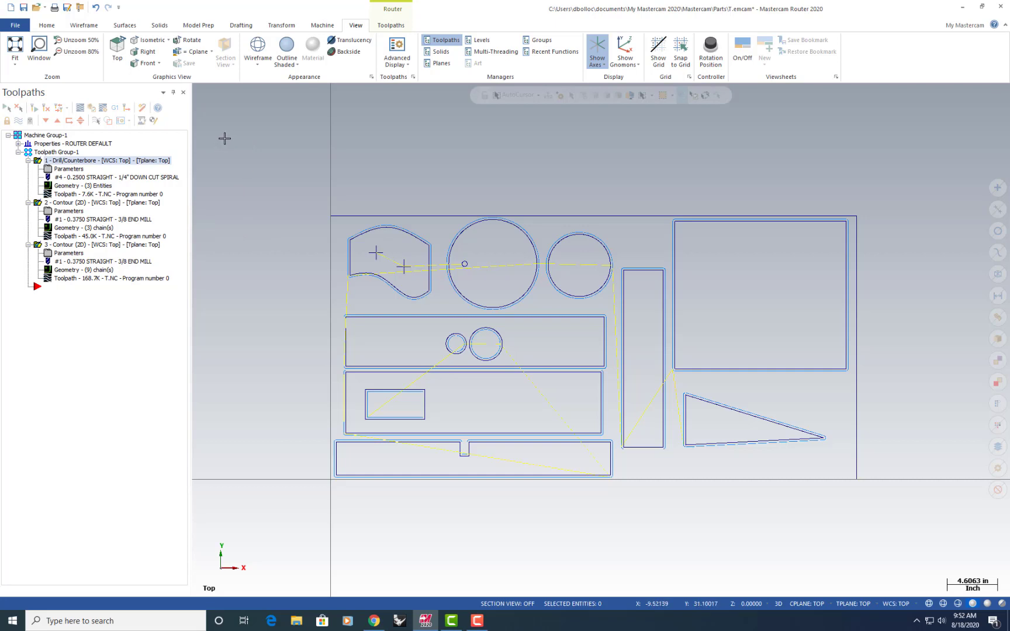
pyautogui.click(117, 109)
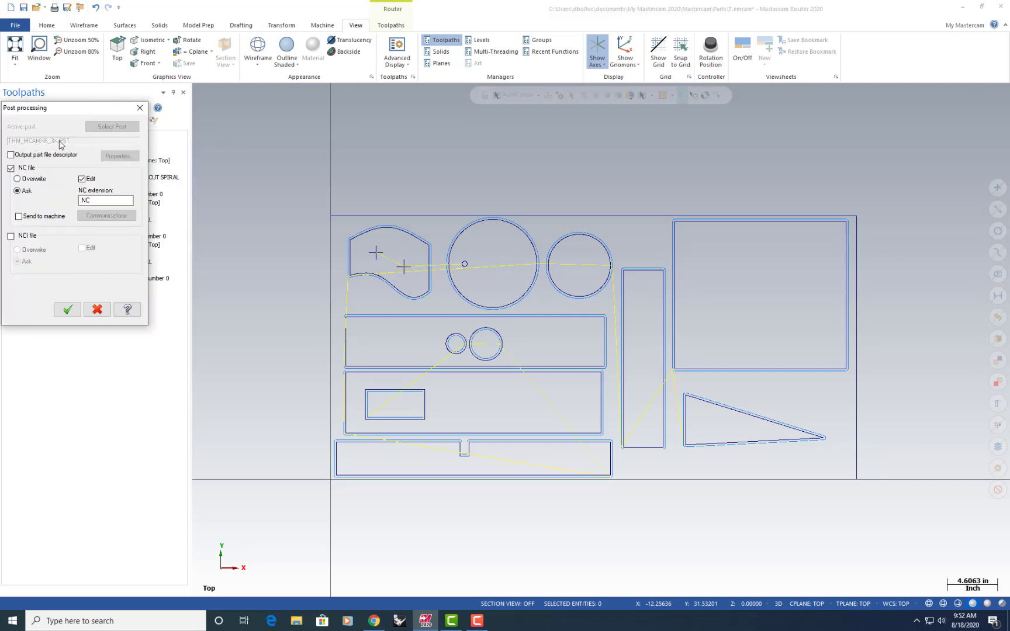
pyautogui.click(68, 310)
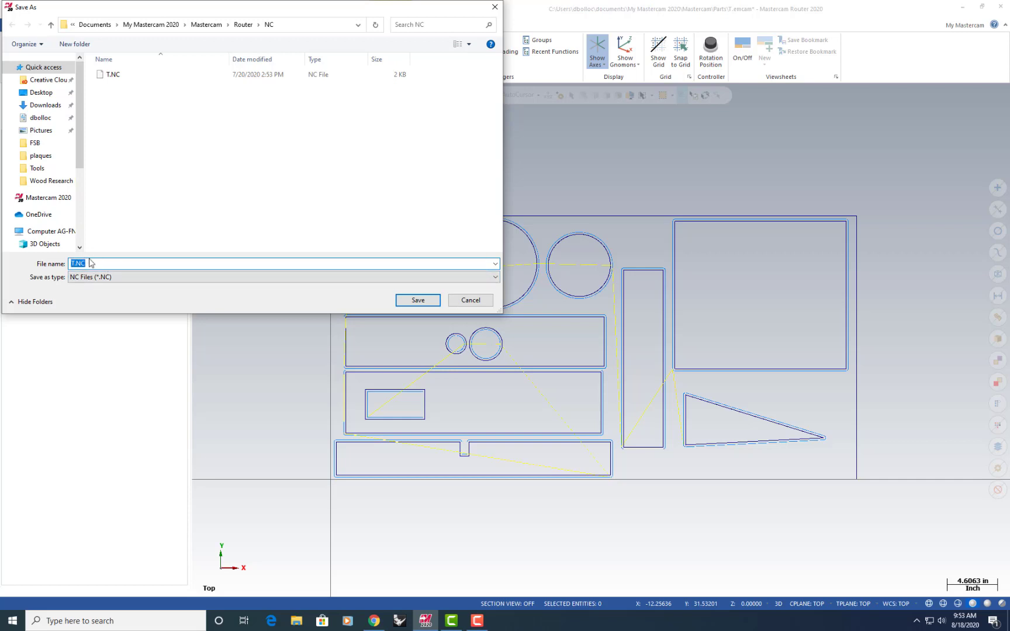
pyautogui.click(410, 305)
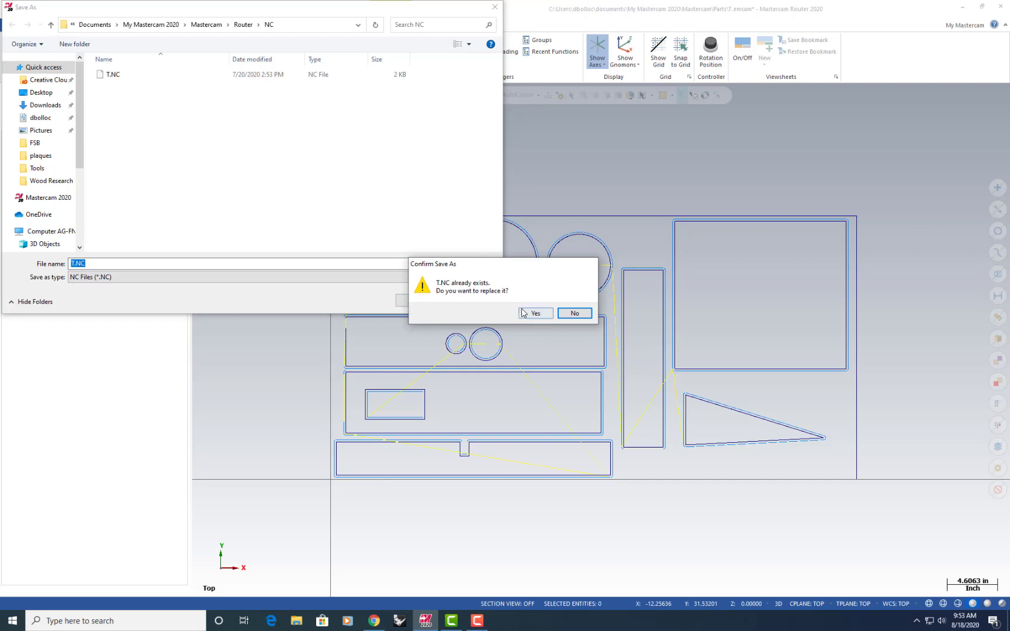
pyautogui.click(526, 314)
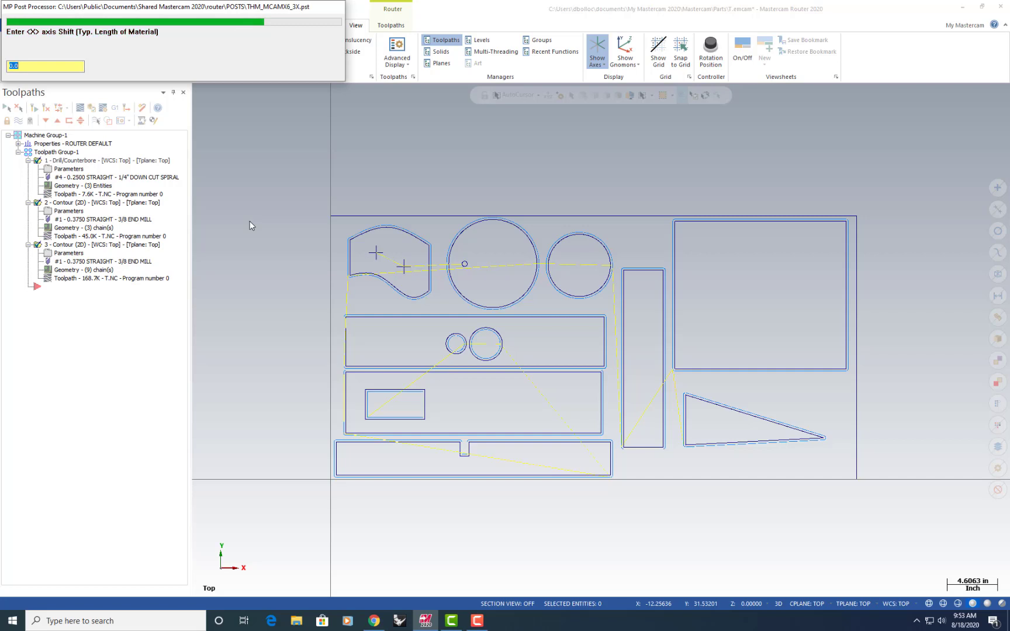
# Give the post processor an X axis shift of 48, a Y axis shift of 24 and fence location 1002
pyautogui.write('8')
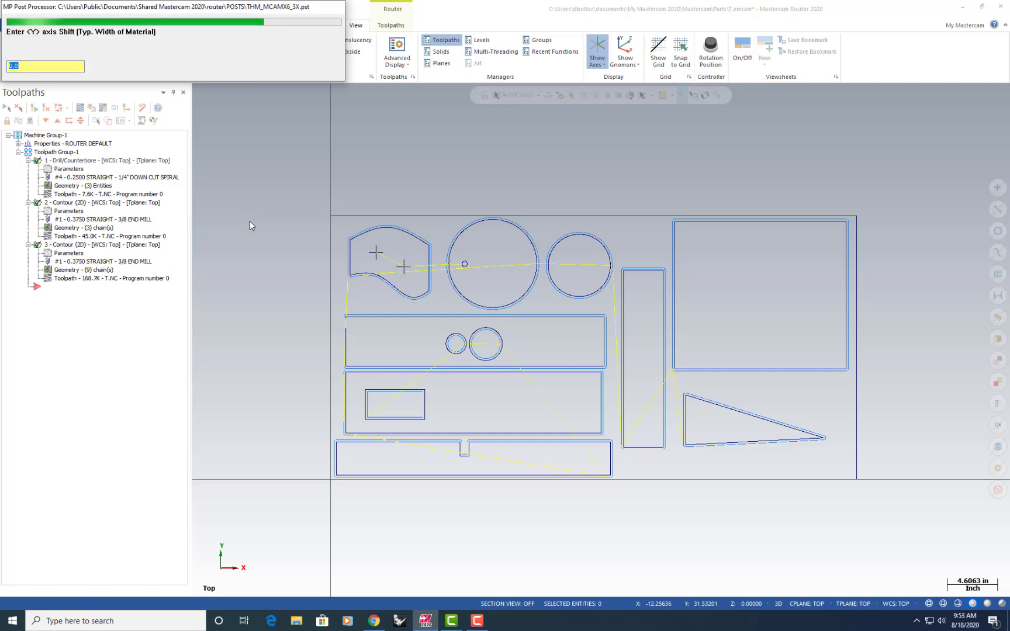
pyautogui.press('Return')
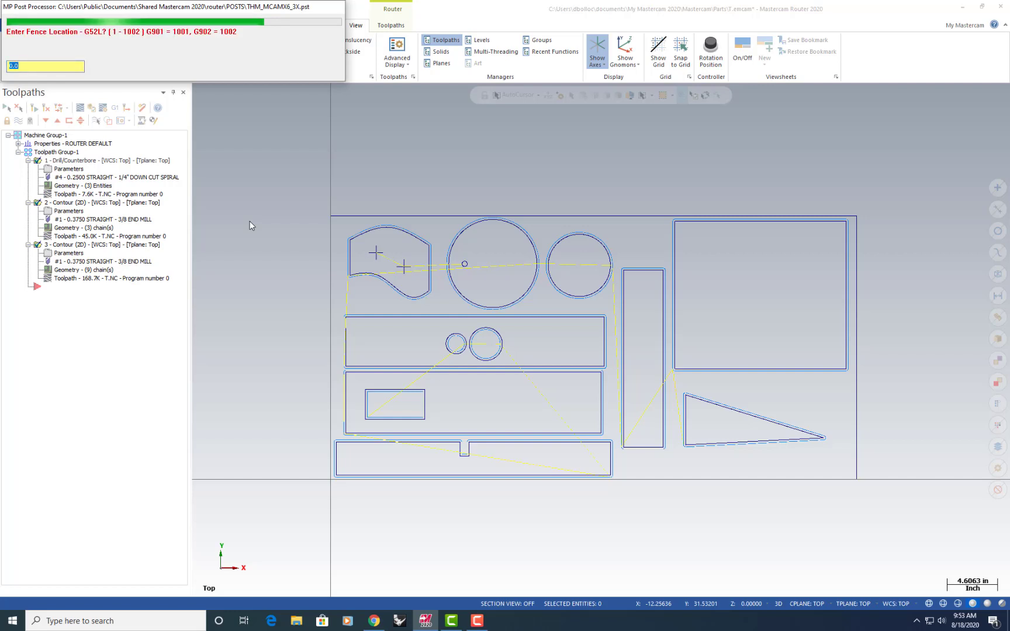
pyautogui.write('1002')
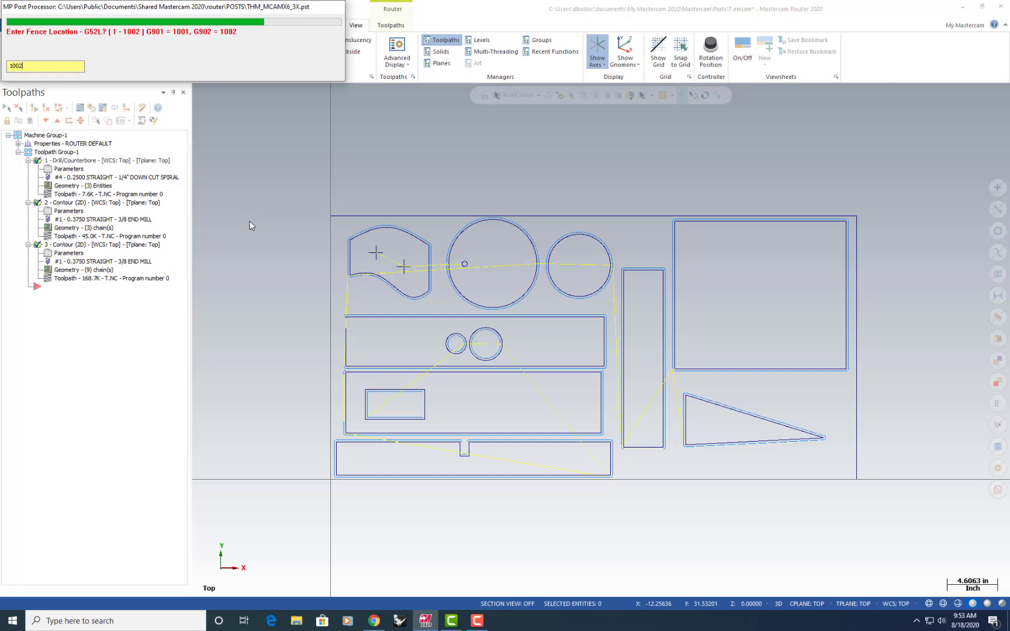
pyautogui.press('Return')
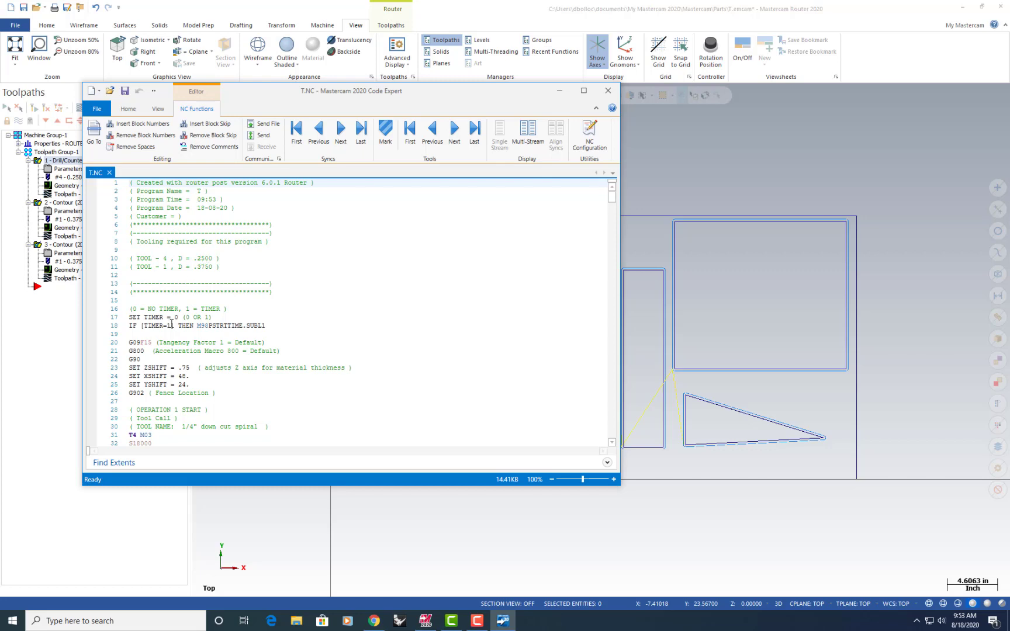
# Review the posted NC code from the header settings through the drilling and first contour moves, and close the code editor
pyautogui.scroll(-1, 171, 324)
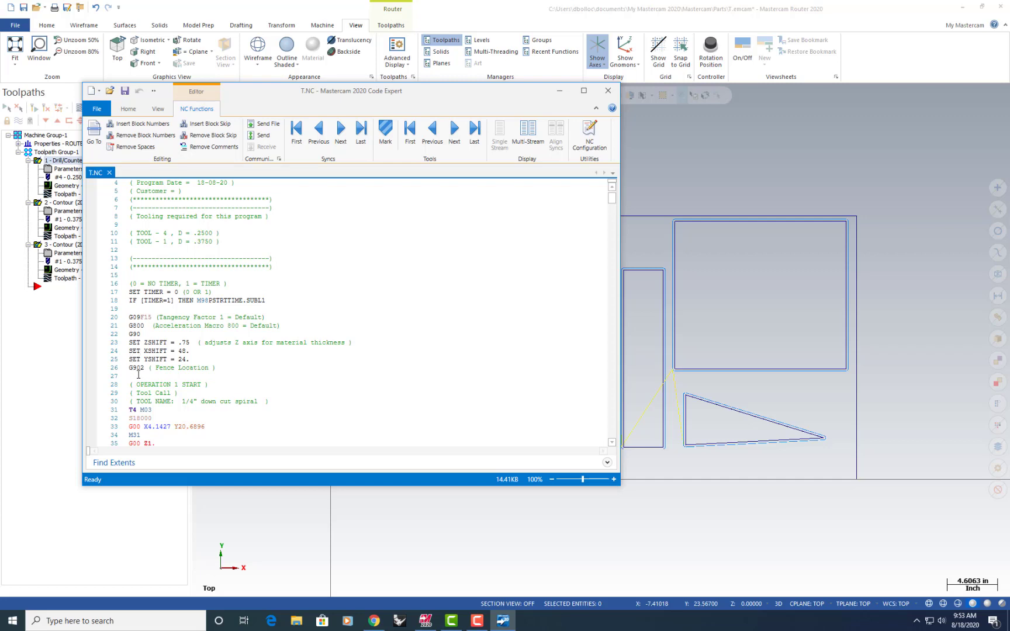
pyautogui.scroll(-1, 139, 374)
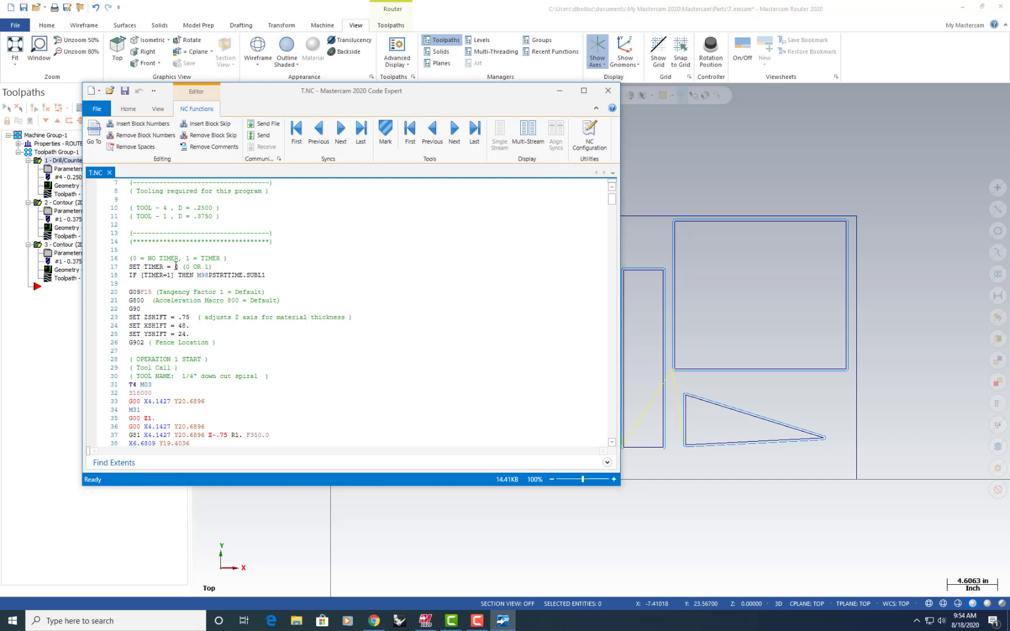
pyautogui.scroll(-2, 175, 274)
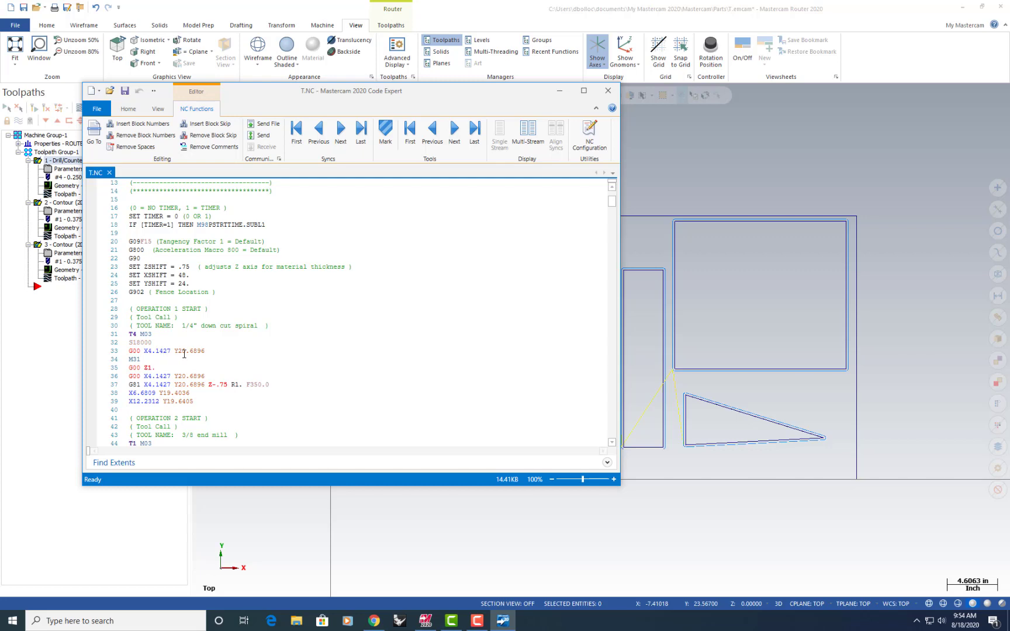
pyautogui.scroll(-1, 188, 353)
pyautogui.scroll(-3, 189, 353)
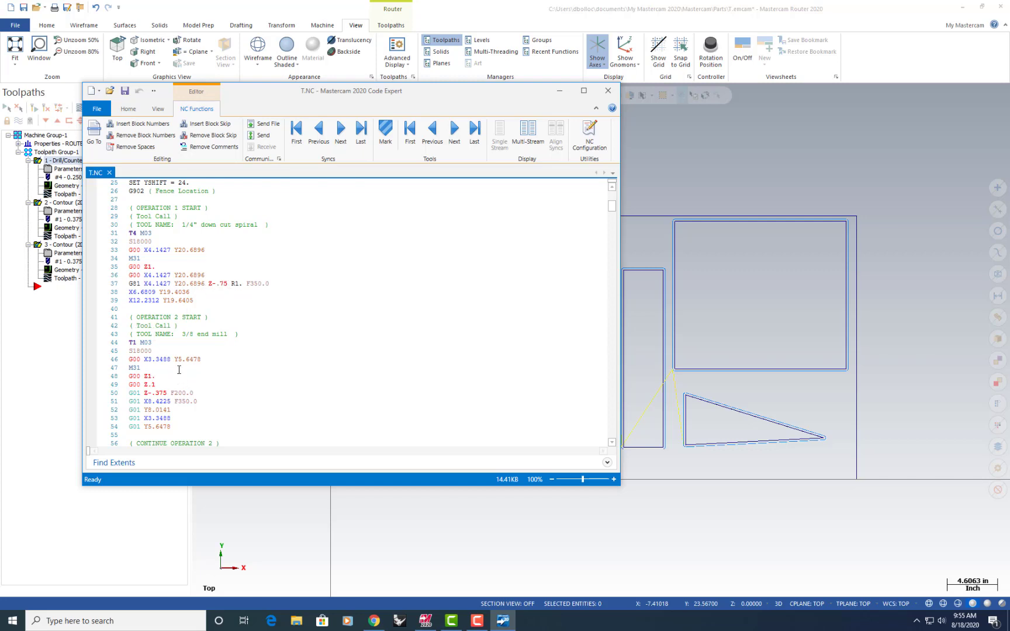
pyautogui.scroll(-2, 179, 370)
pyautogui.scroll(-1, 179, 370)
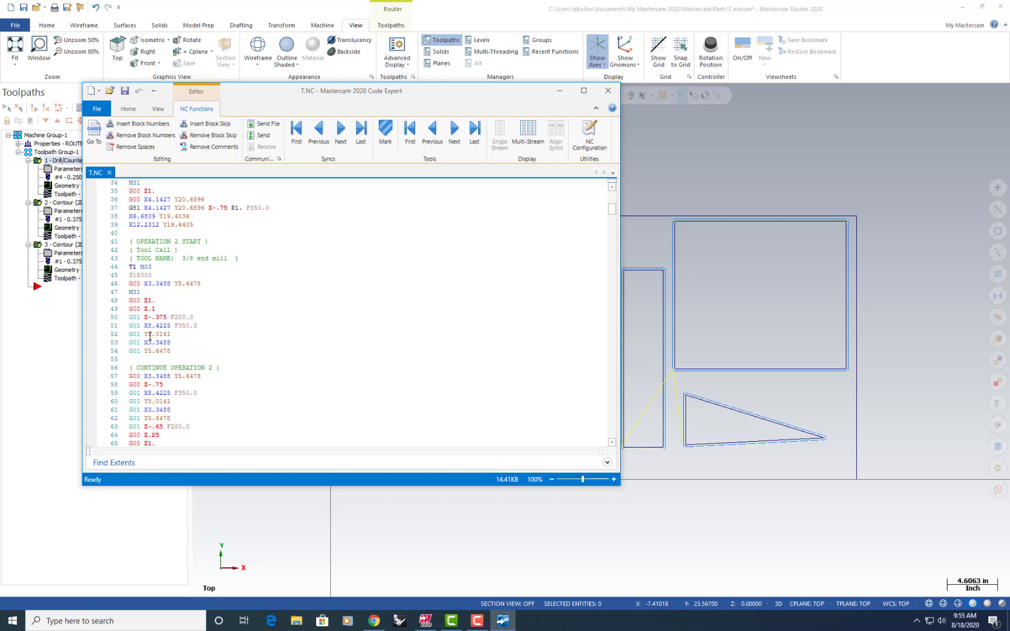
pyautogui.scroll(1, 150, 337)
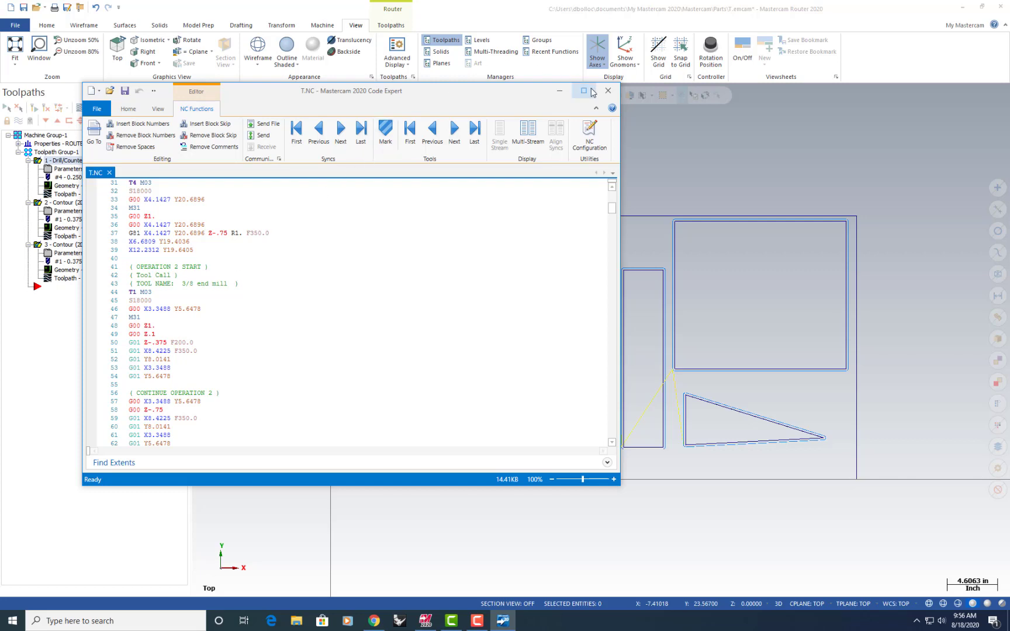
pyautogui.click(616, 89)
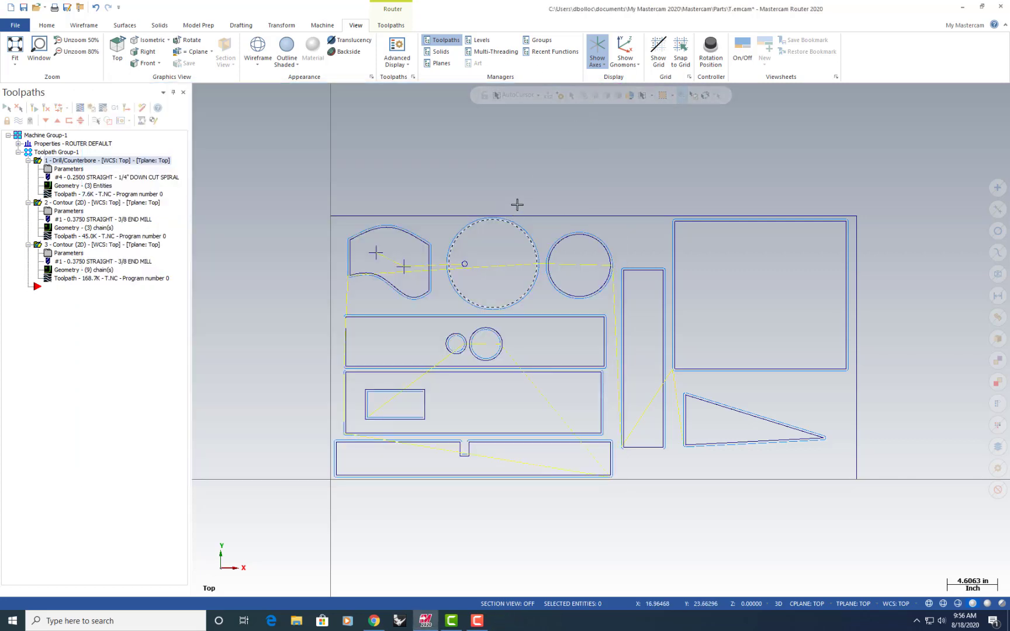